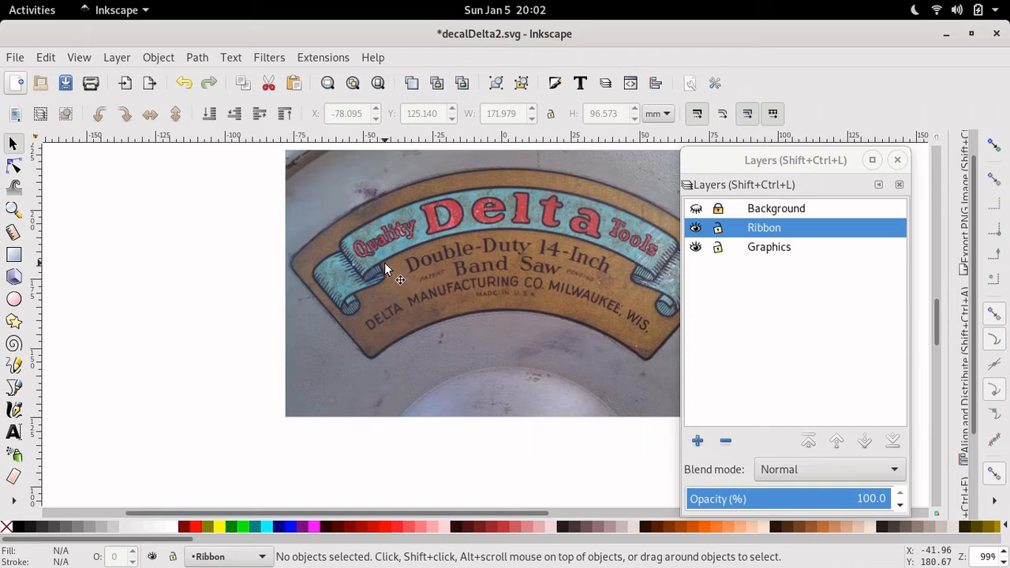
# - Select the embedded decal photo so Graphics becomes the current layer, with rotate handles showing
pyautogui.click(378, 269)
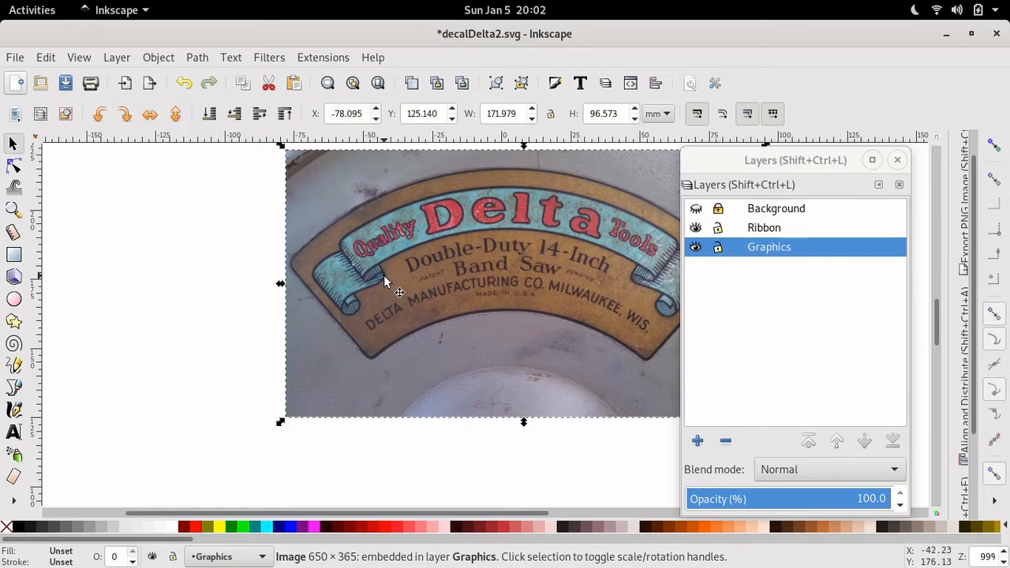
pyautogui.click(382, 272)
# - Trace the ribbon's left fold, curl and tail up to the top edge with straight pen segments
pyautogui.click(12, 387)
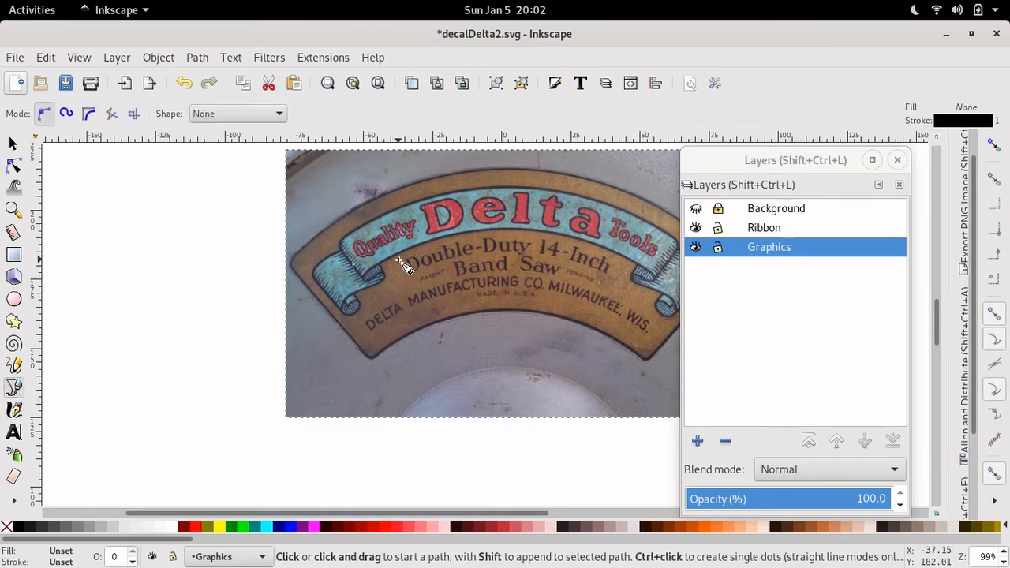
pyautogui.scroll(2, 403, 264)
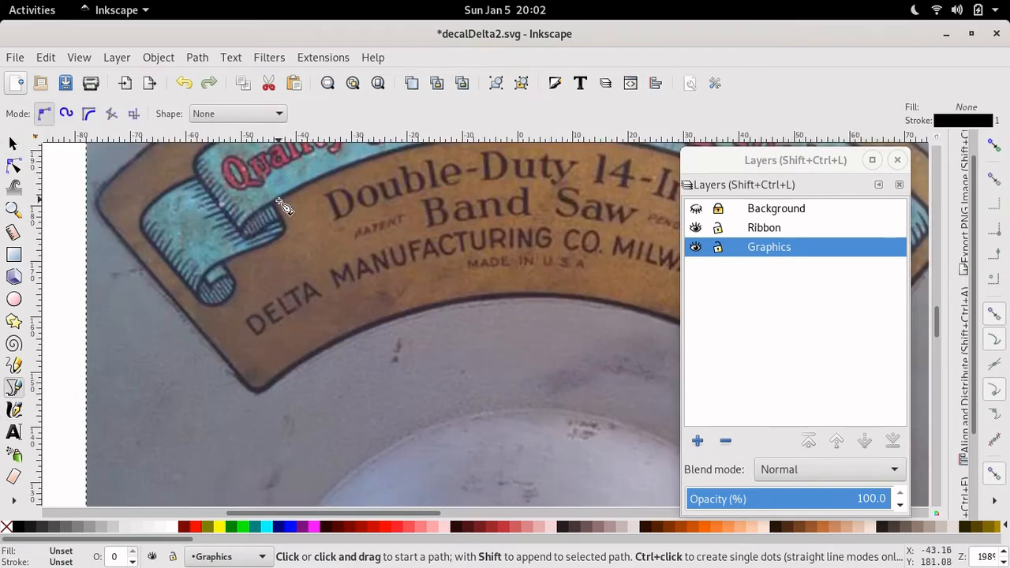
pyautogui.click(273, 203)
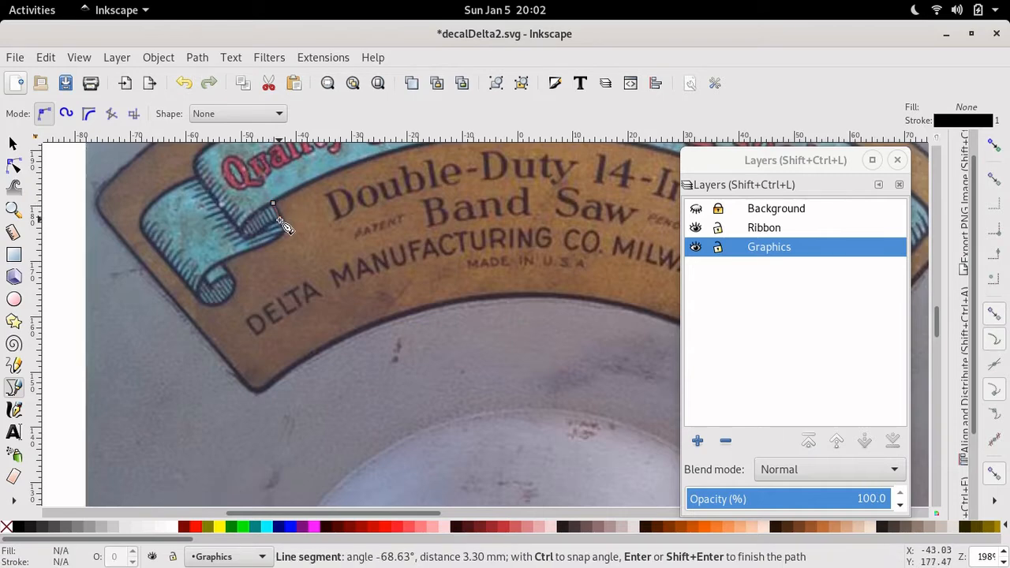
pyautogui.click(280, 220)
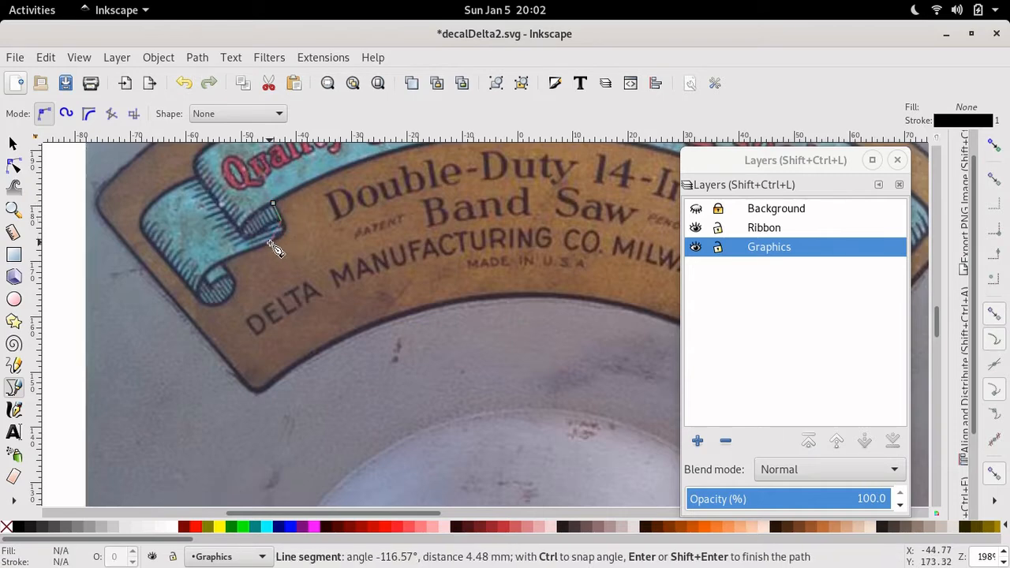
pyautogui.click(271, 241)
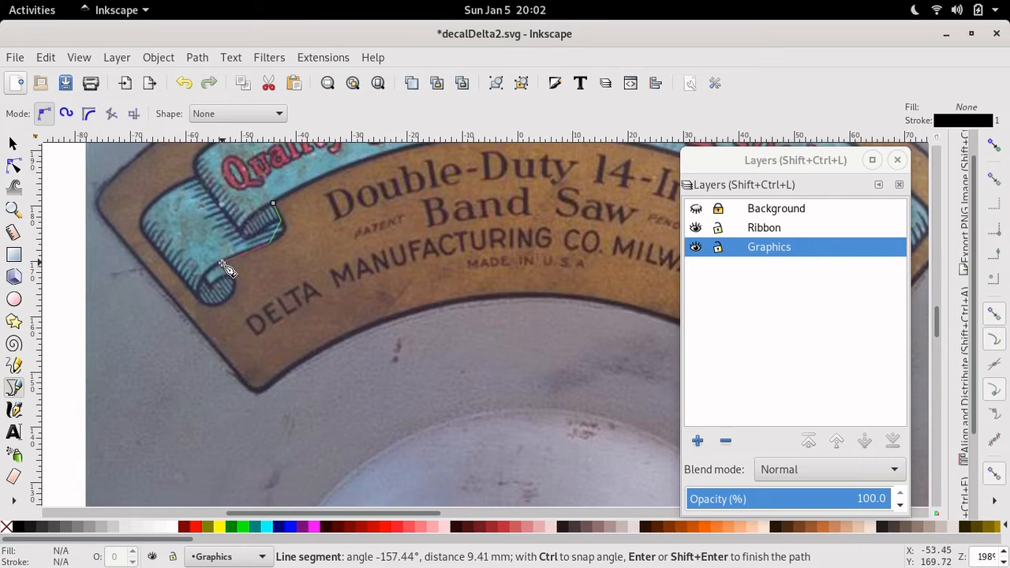
pyautogui.click(222, 262)
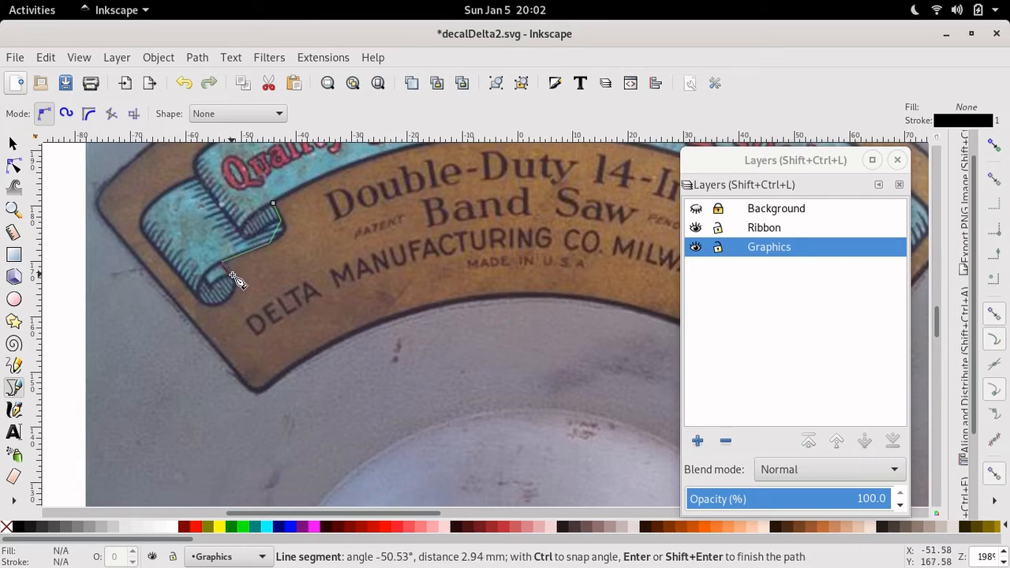
pyautogui.click(232, 277)
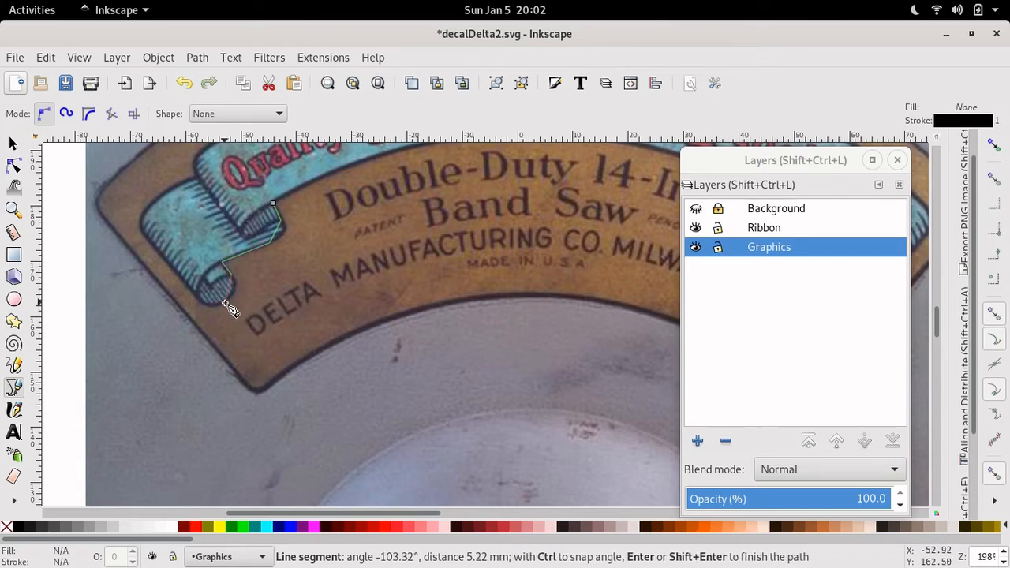
pyautogui.click(225, 298)
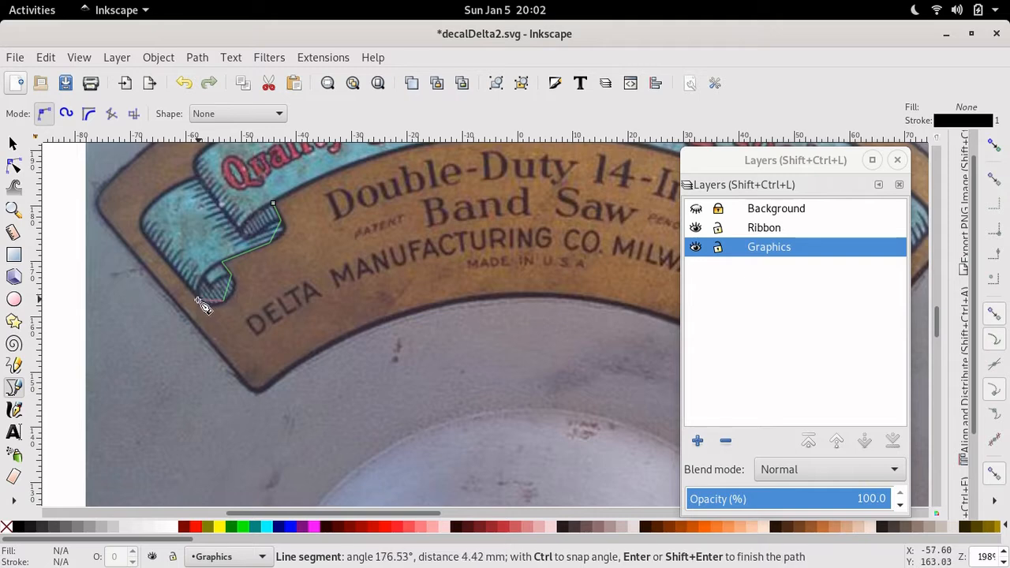
pyautogui.click(198, 297)
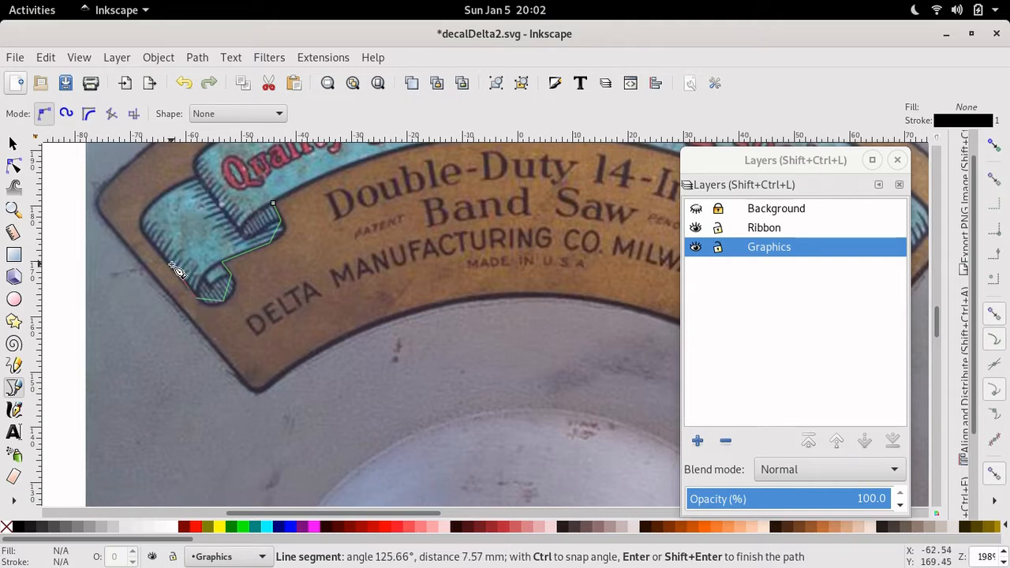
pyautogui.click(141, 228)
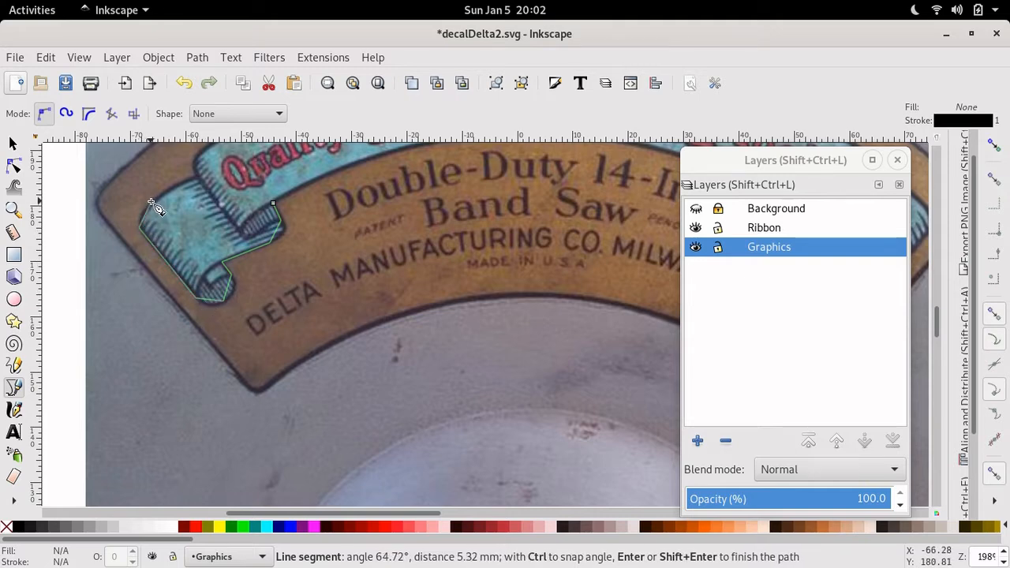
pyautogui.click(153, 201)
pyautogui.click(197, 178)
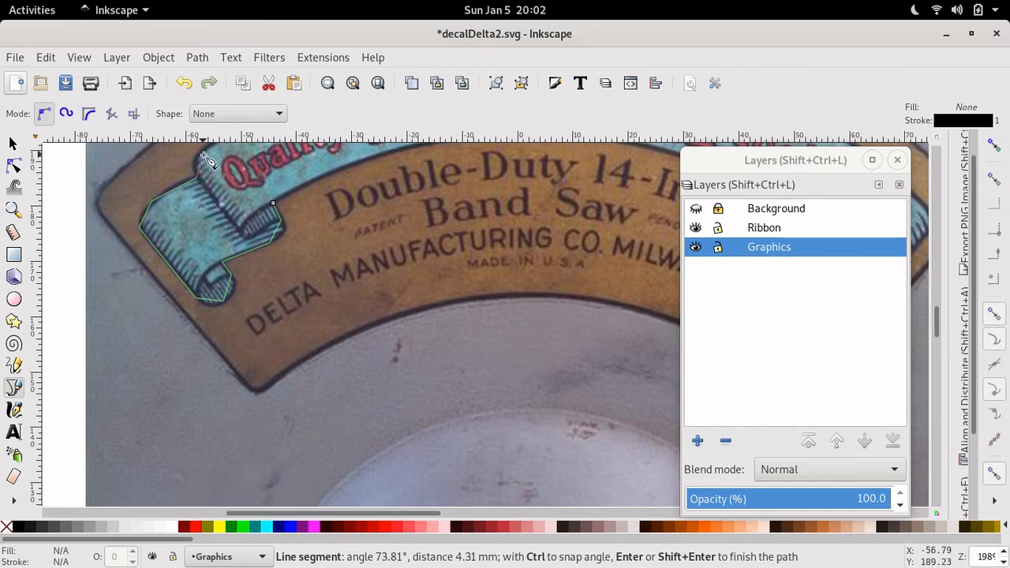
pyautogui.click(202, 152)
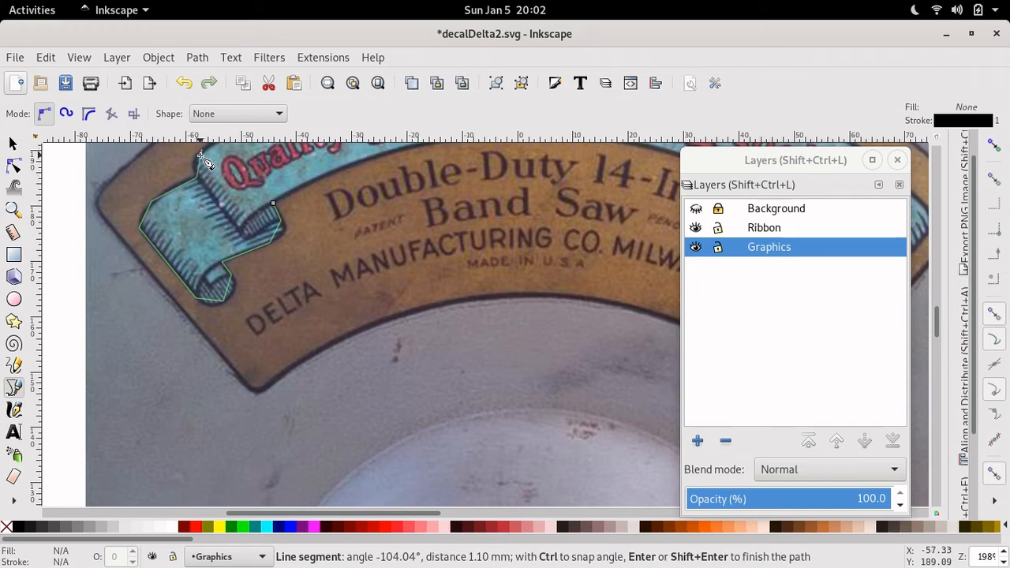
# - Continue the outline past Tools and around the right tail, curl and fold back toward the start
pyautogui.hscroll(6, 203, 160)
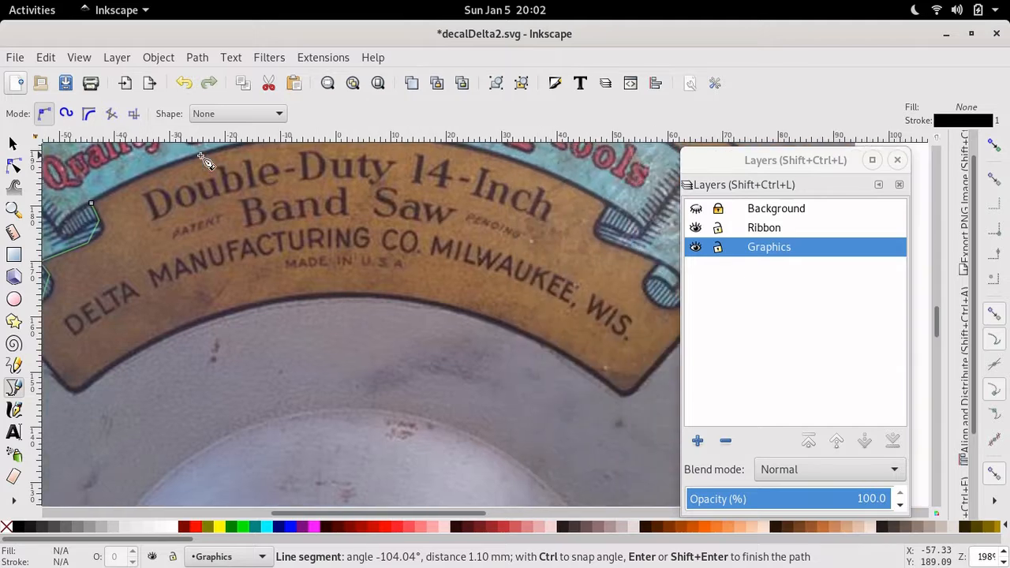
pyautogui.scroll(7, 203, 160)
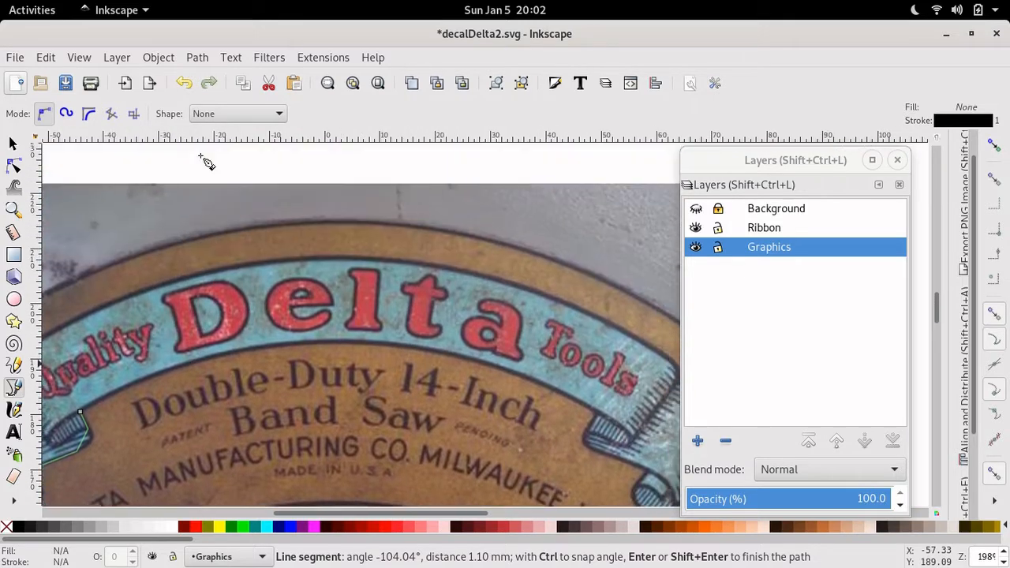
pyautogui.hscroll(5, 203, 161)
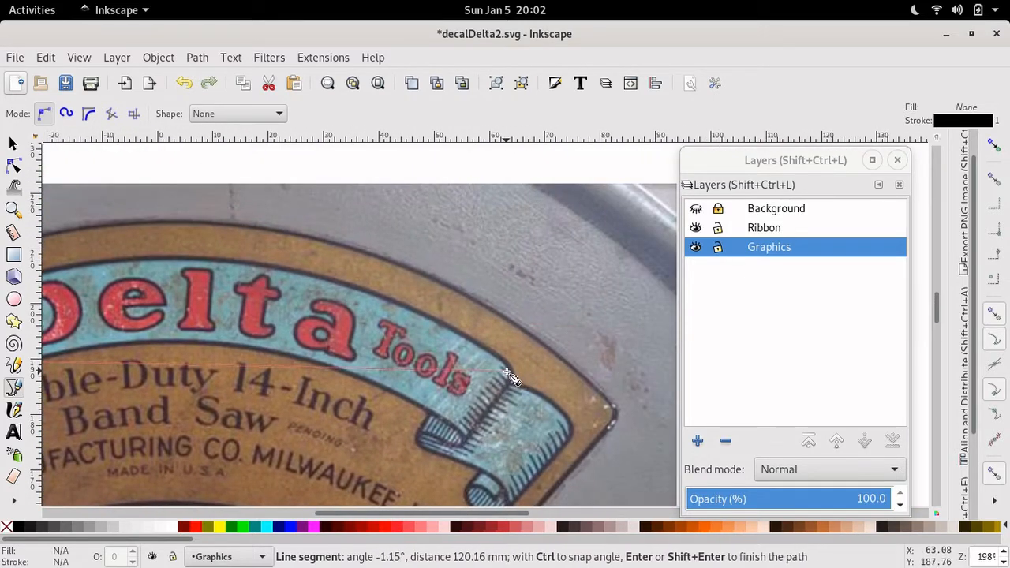
pyautogui.click(506, 364)
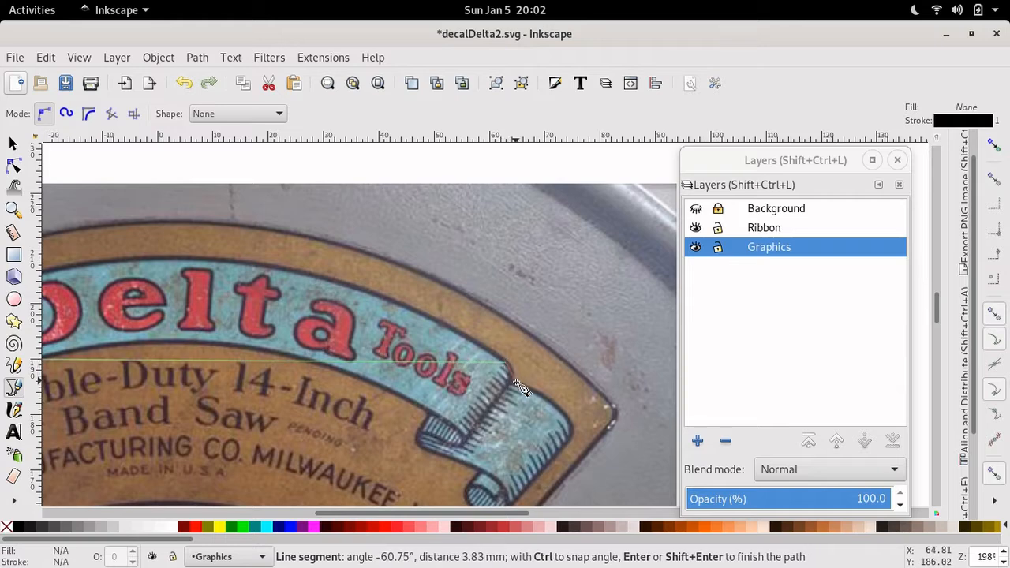
pyautogui.click(513, 386)
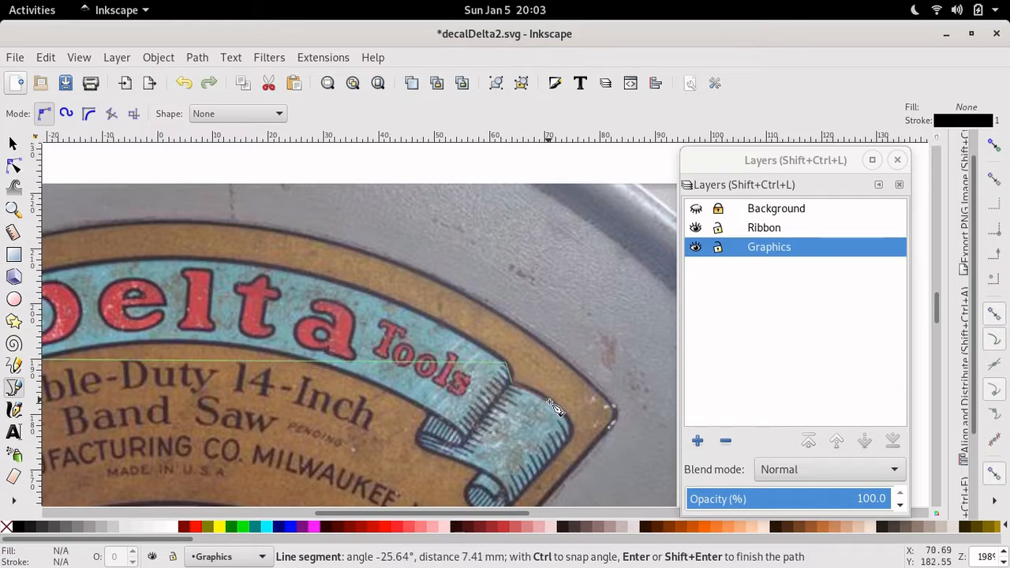
pyautogui.click(565, 415)
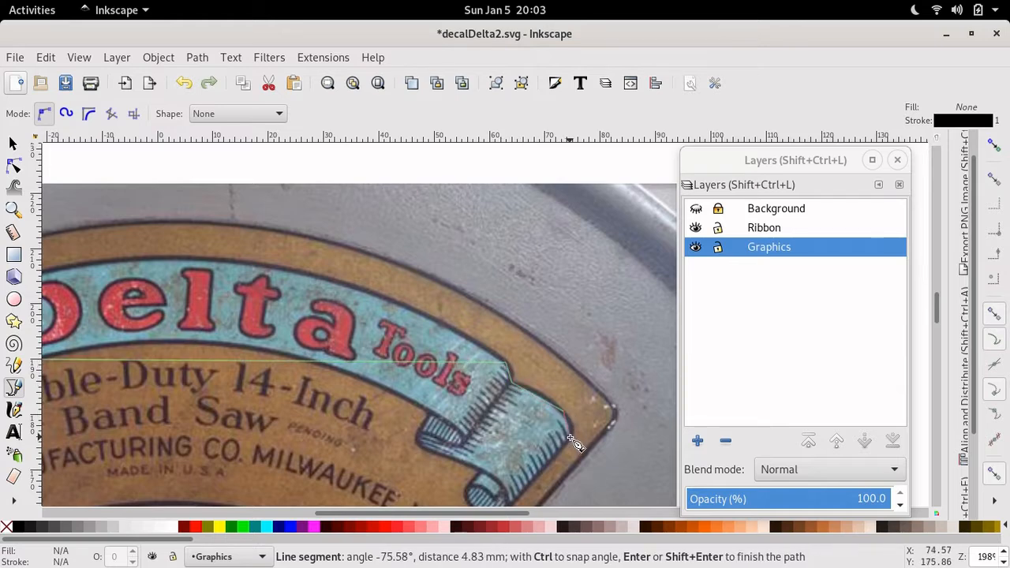
pyautogui.click(569, 438)
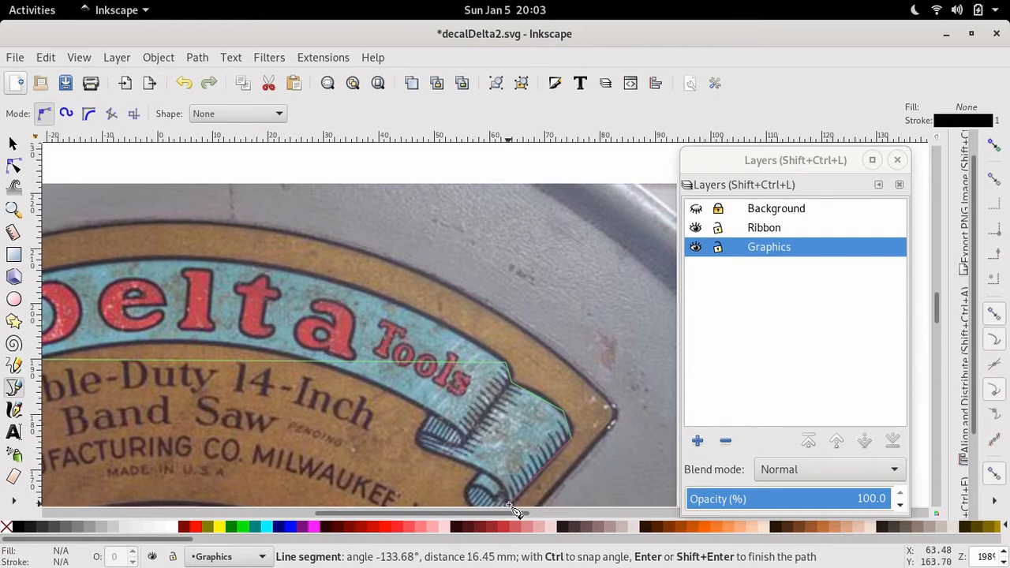
pyautogui.click(512, 505)
pyautogui.scroll(-3, 512, 505)
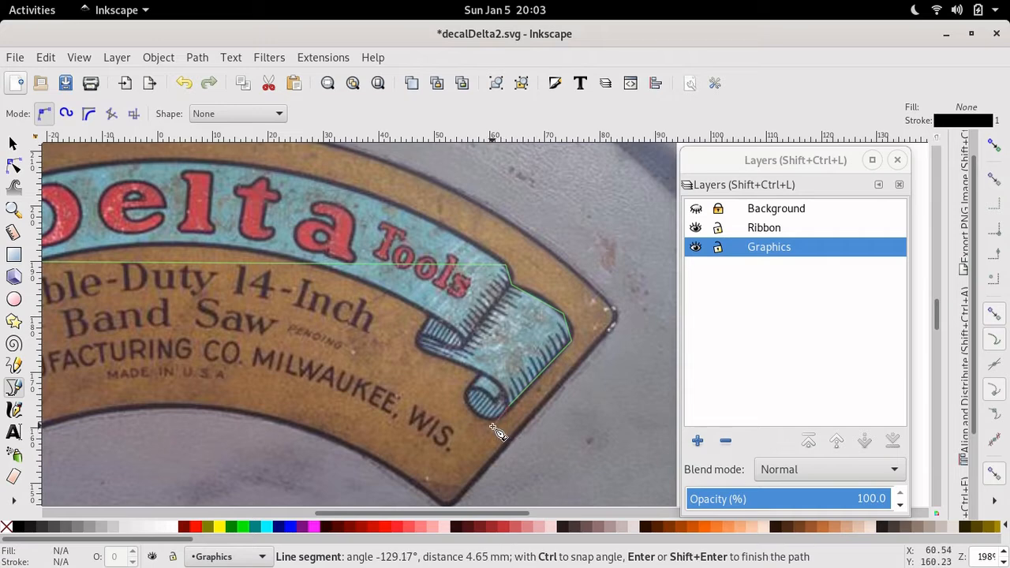
pyautogui.click(480, 417)
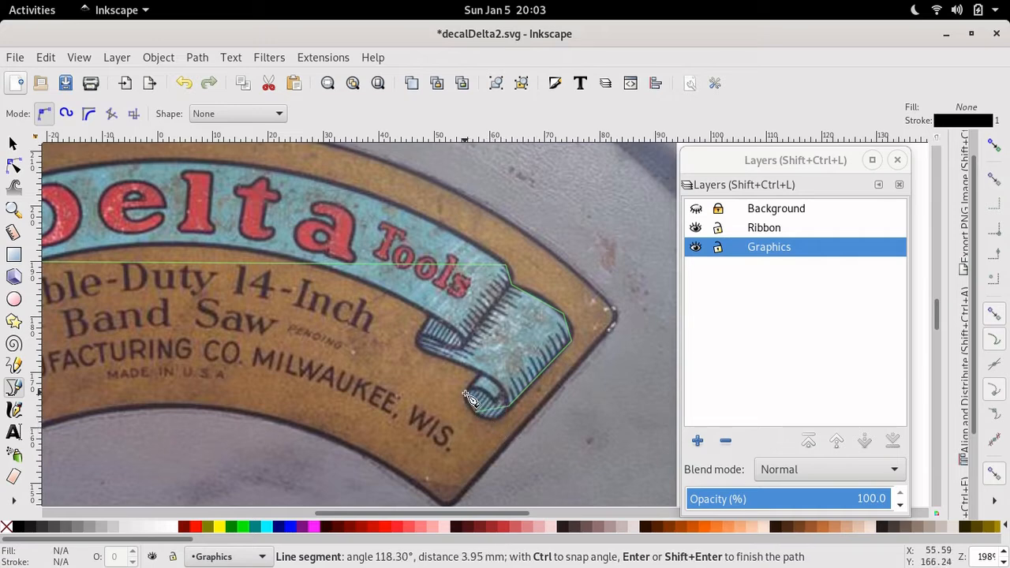
pyautogui.click(468, 391)
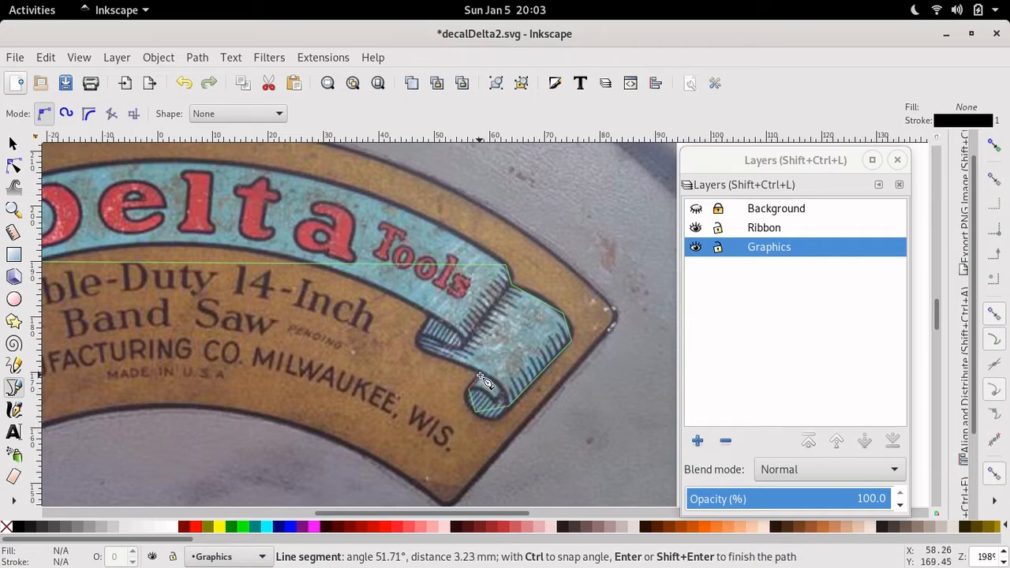
pyautogui.click(480, 376)
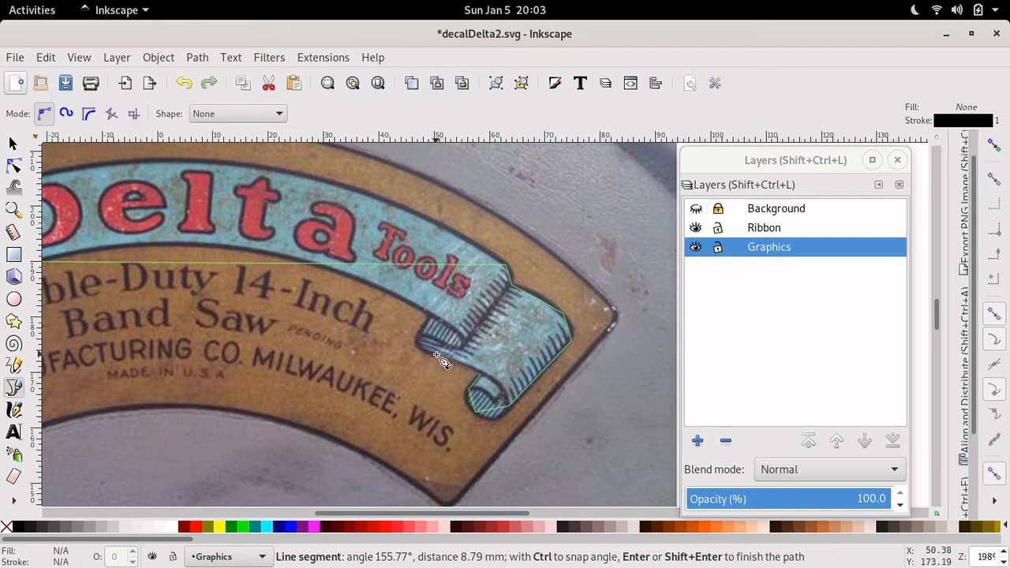
pyautogui.click(428, 356)
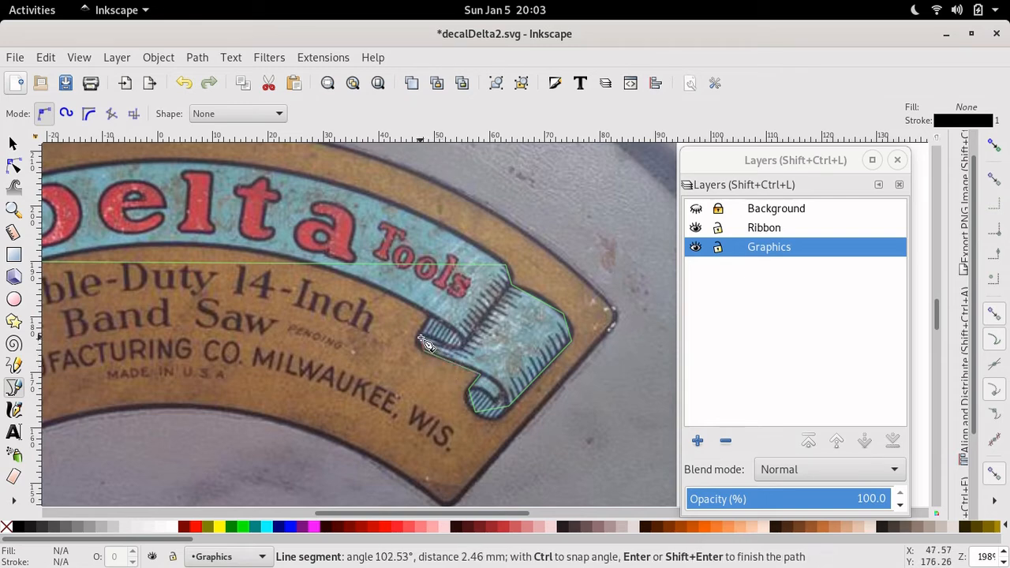
pyautogui.click(422, 344)
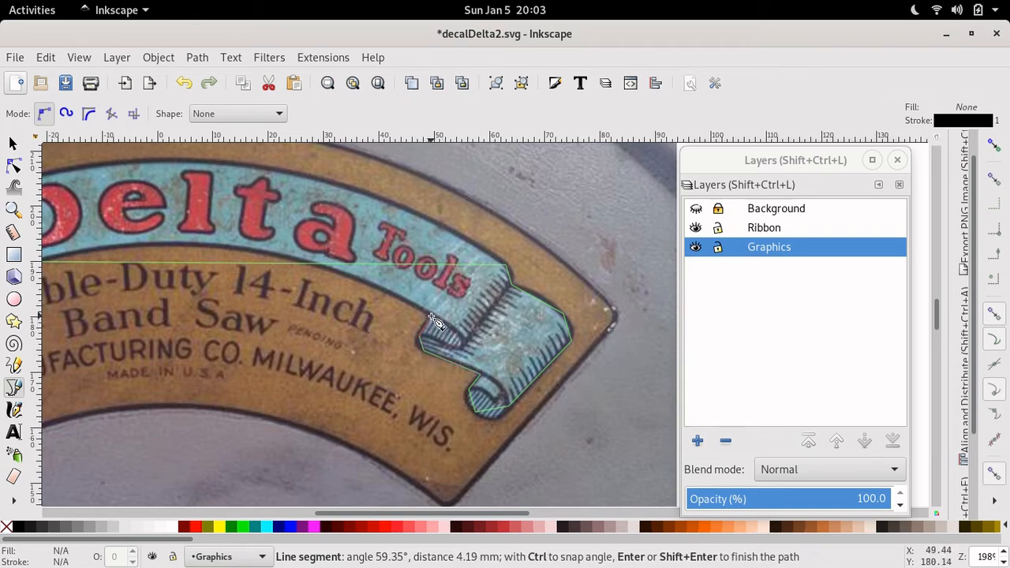
pyautogui.click(431, 320)
pyautogui.hscroll(-10, 418, 359)
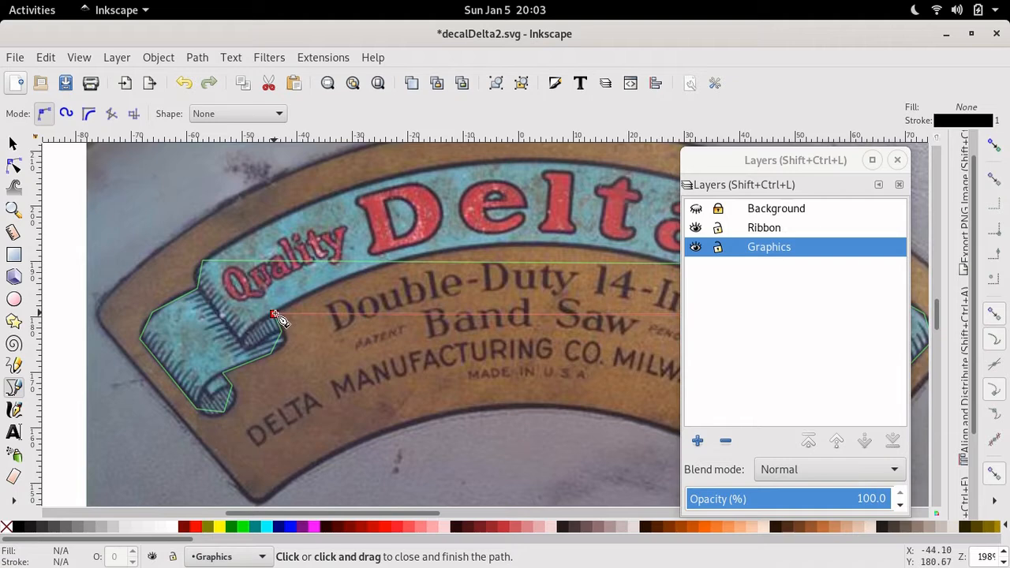
# - Close the ribbon path and bend its top, lower and bottom segments into curves following the edges
pyautogui.click(274, 316)
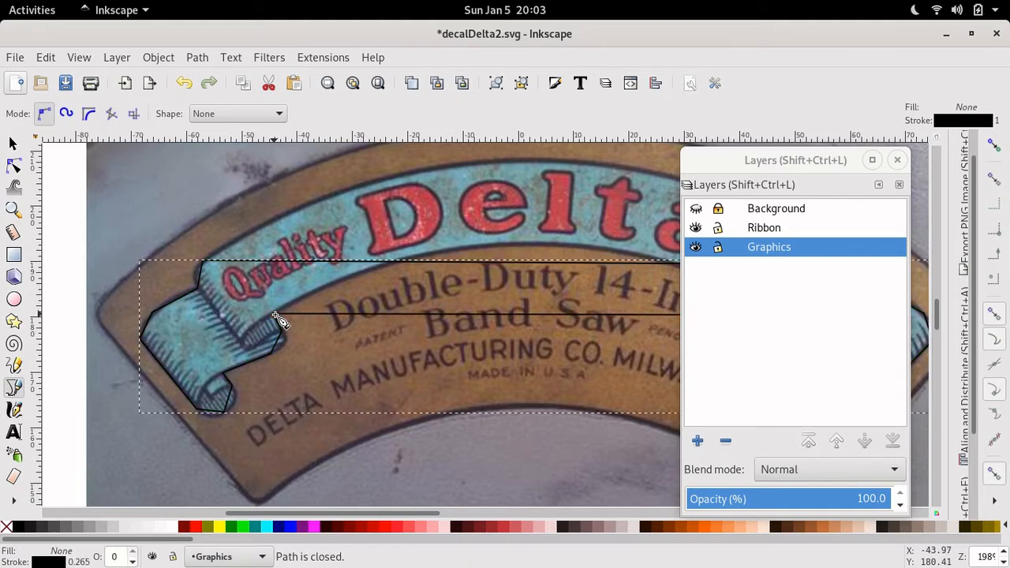
pyautogui.click(15, 167)
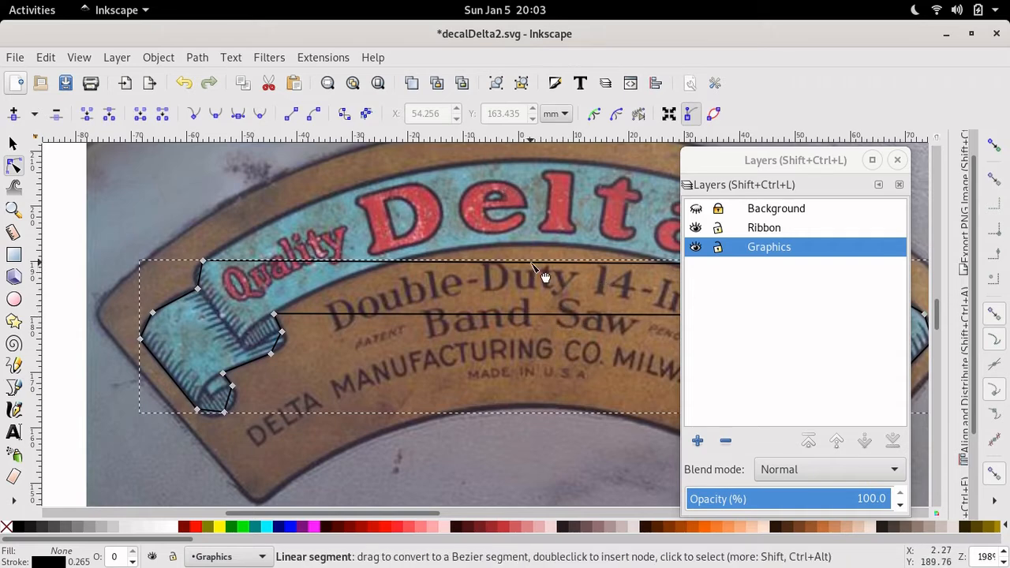
pyautogui.moveTo(530, 267); pyautogui.dragTo(539, 169)
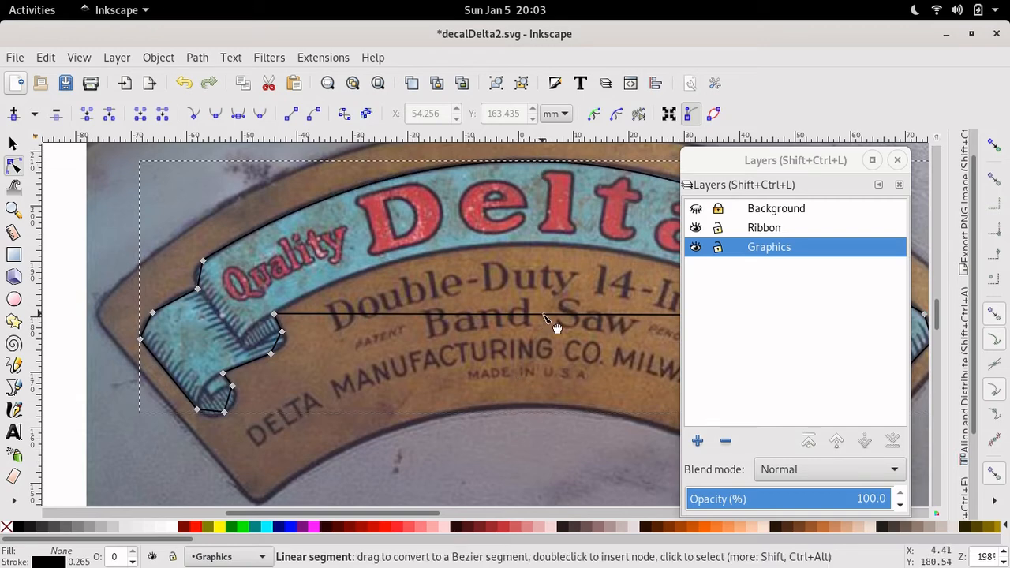
pyautogui.moveTo(554, 320); pyautogui.dragTo(548, 254)
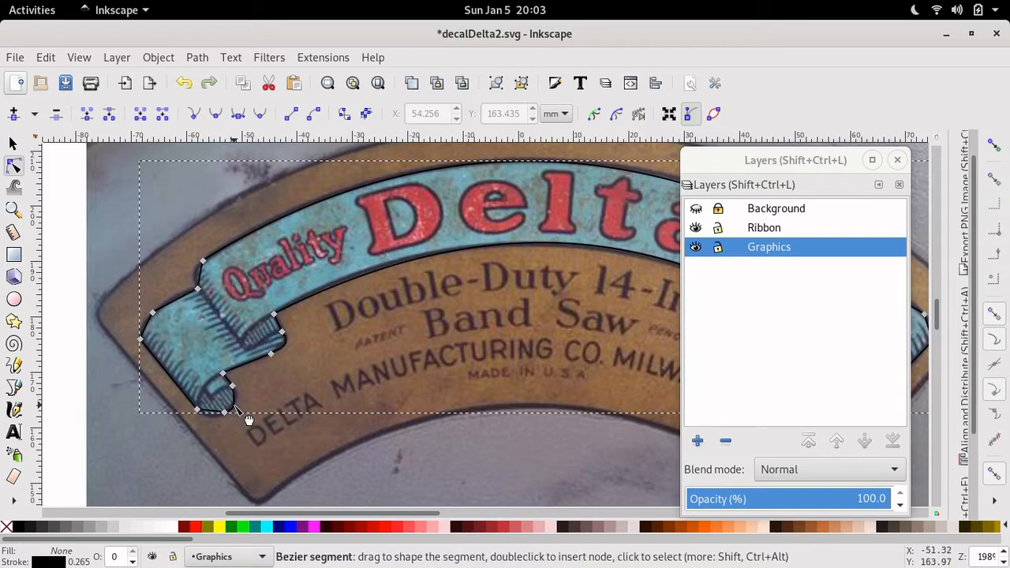
pyautogui.moveTo(226, 423); pyautogui.dragTo(229, 434)
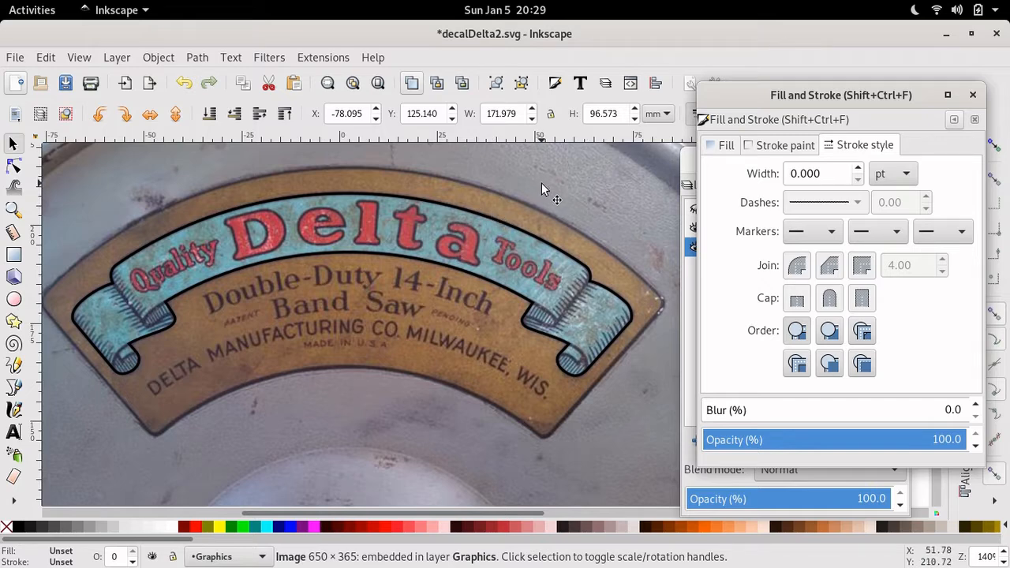
# - Open Help > Keys and Mouse Reference in the web browser
pyautogui.click(374, 59)
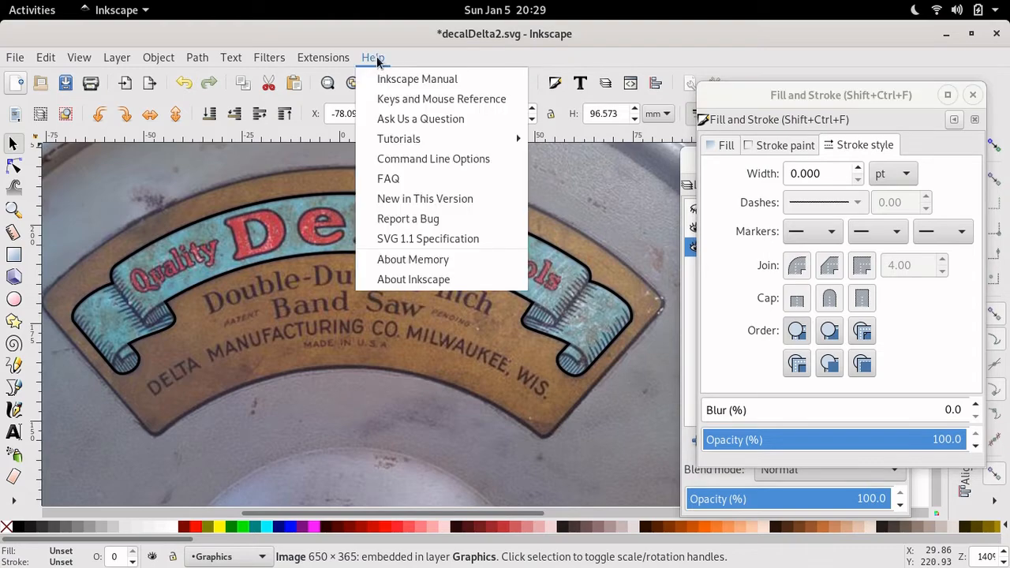
pyautogui.click(404, 101)
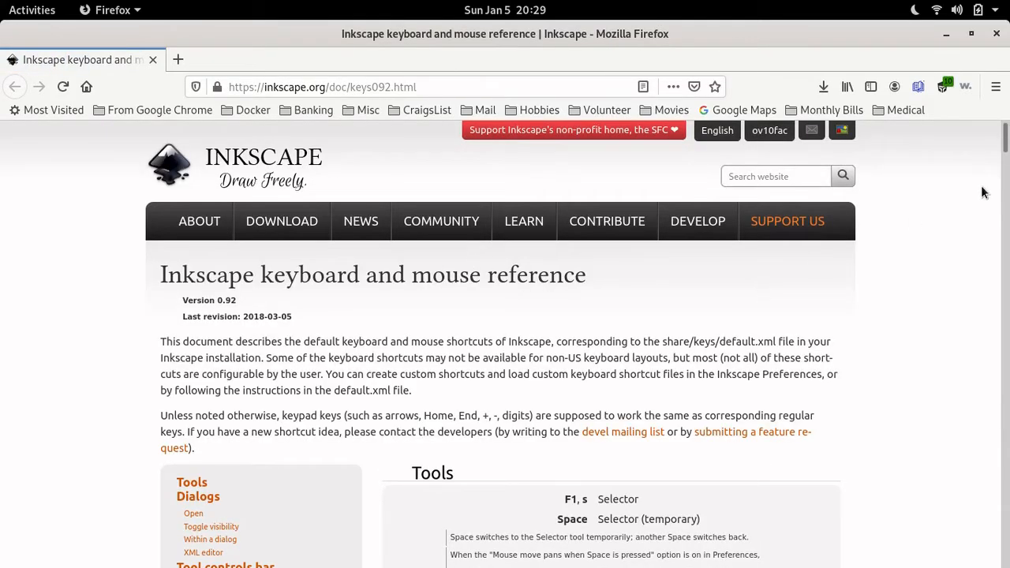
# - Scroll the keys reference down to the Canvas zoom section, then close Firefox
pyautogui.moveTo(1005, 134); pyautogui.dragTo(1007, 170)
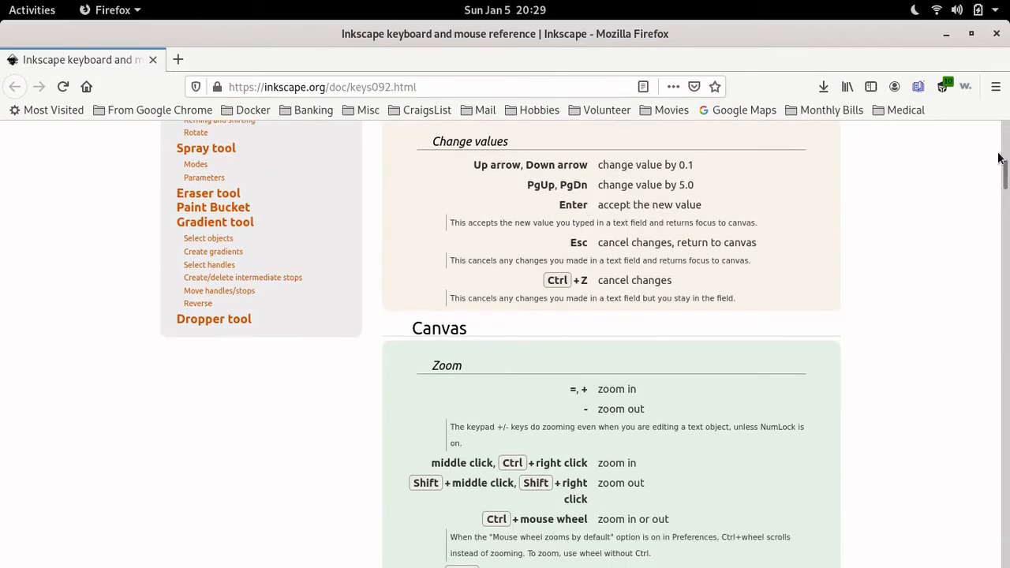
pyautogui.click(999, 34)
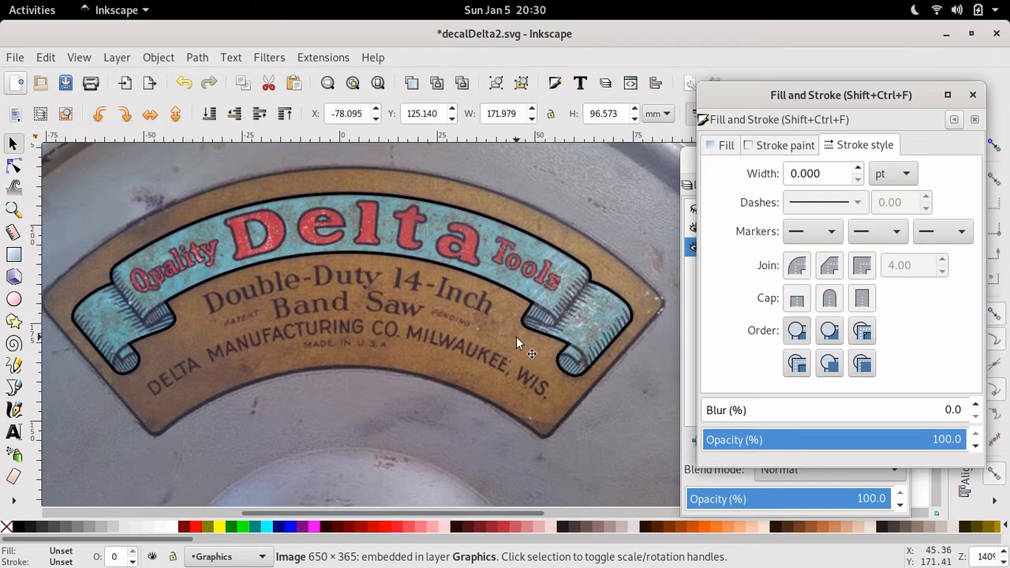
# - Zoom to about 1120% on the hatched left ribbon fold and pick the straight-line Pen tool
pyautogui.scroll(6, 516, 337)
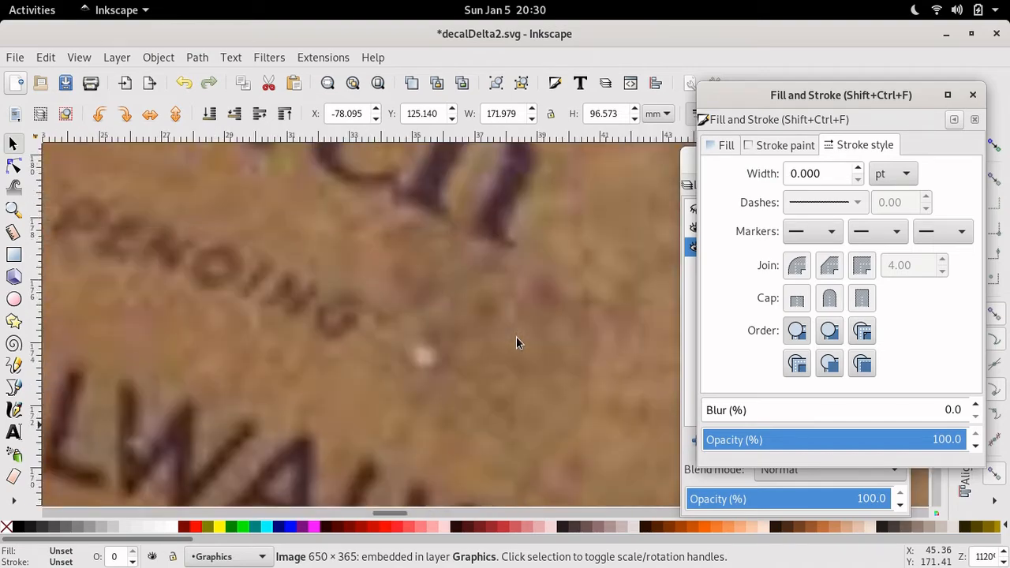
pyautogui.click(13, 143)
pyautogui.hscroll(7, 298, 238)
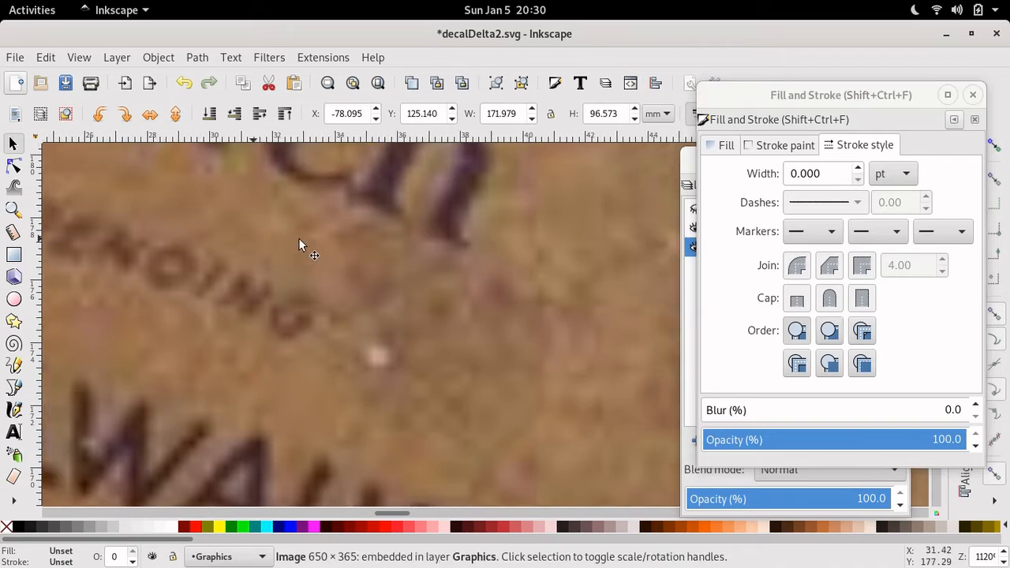
pyautogui.hscroll(8, 298, 238)
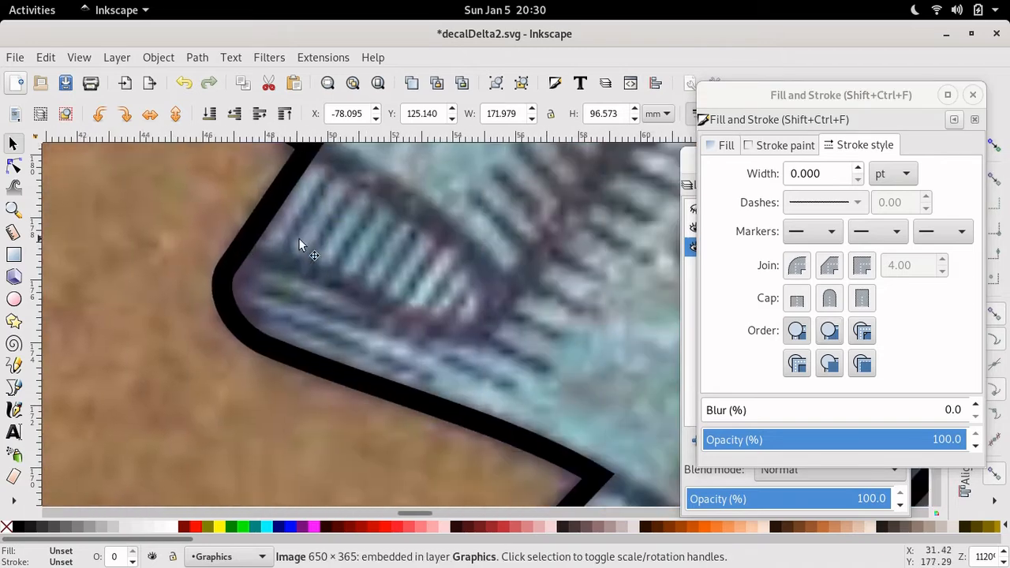
pyautogui.scroll(3, 298, 237)
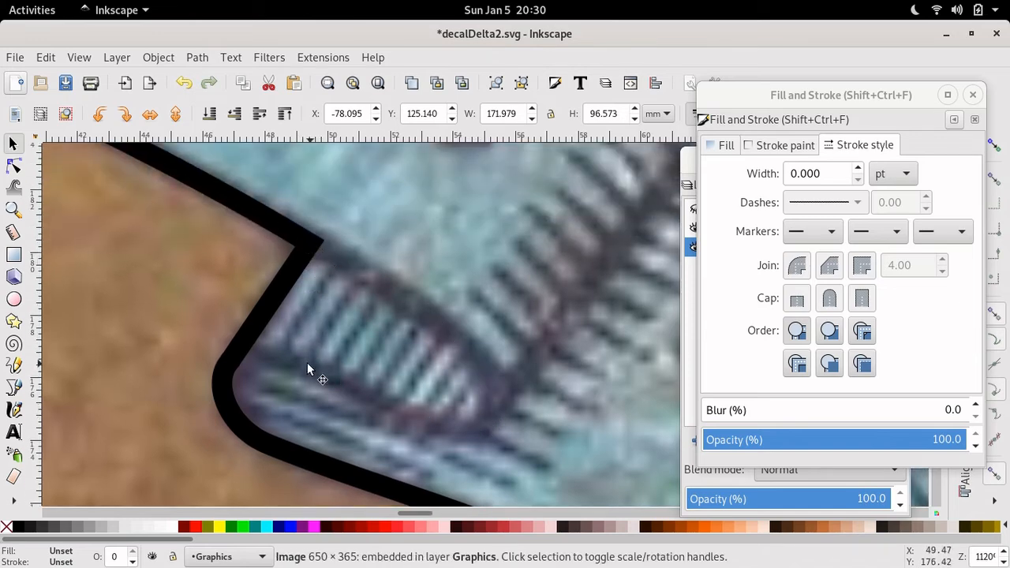
pyautogui.click(14, 387)
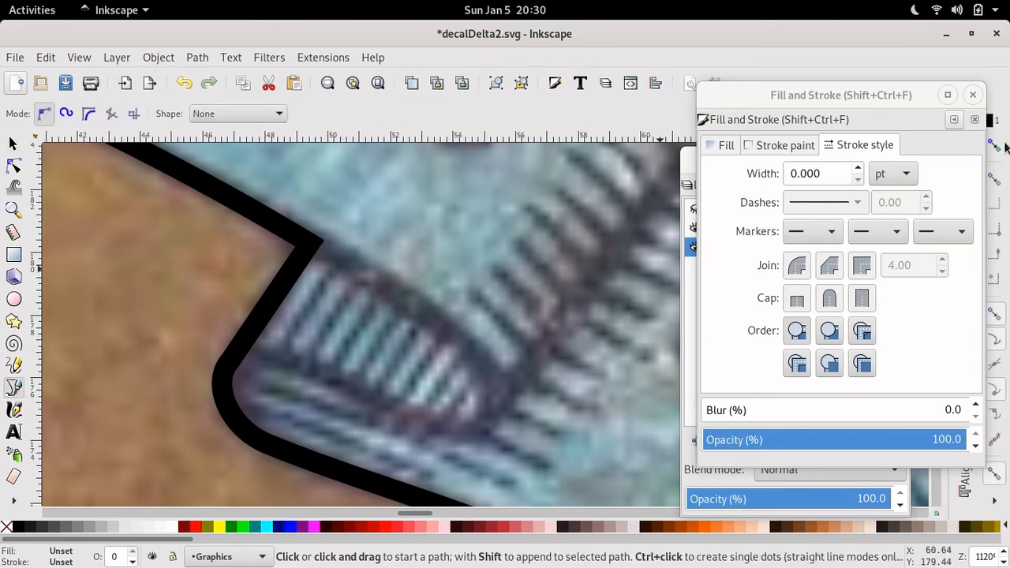
# - Enable snapping and draw a four-cornered path around the hatched left fold
pyautogui.moveTo(927, 101); pyautogui.dragTo(884, 102)
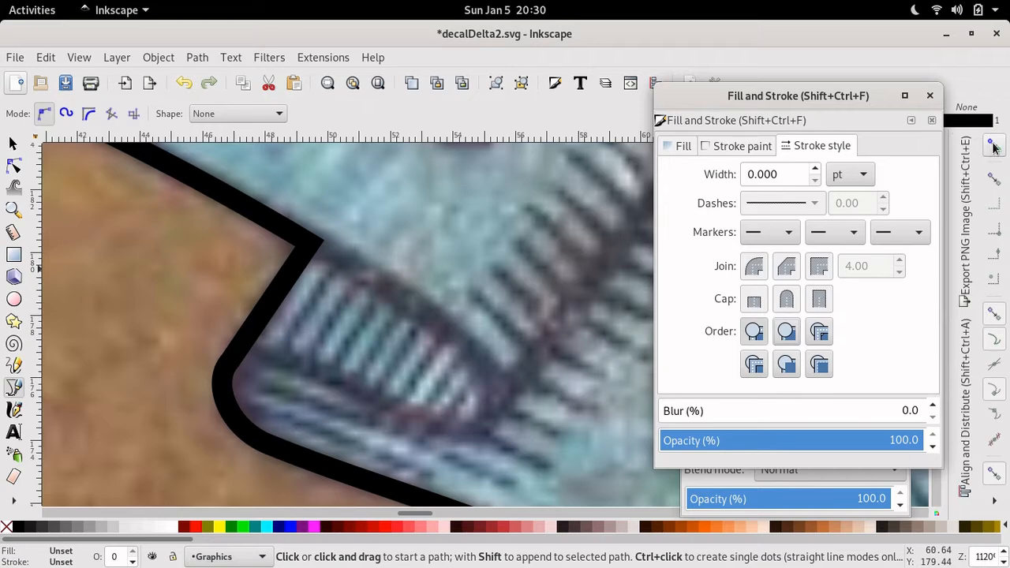
pyautogui.click(994, 147)
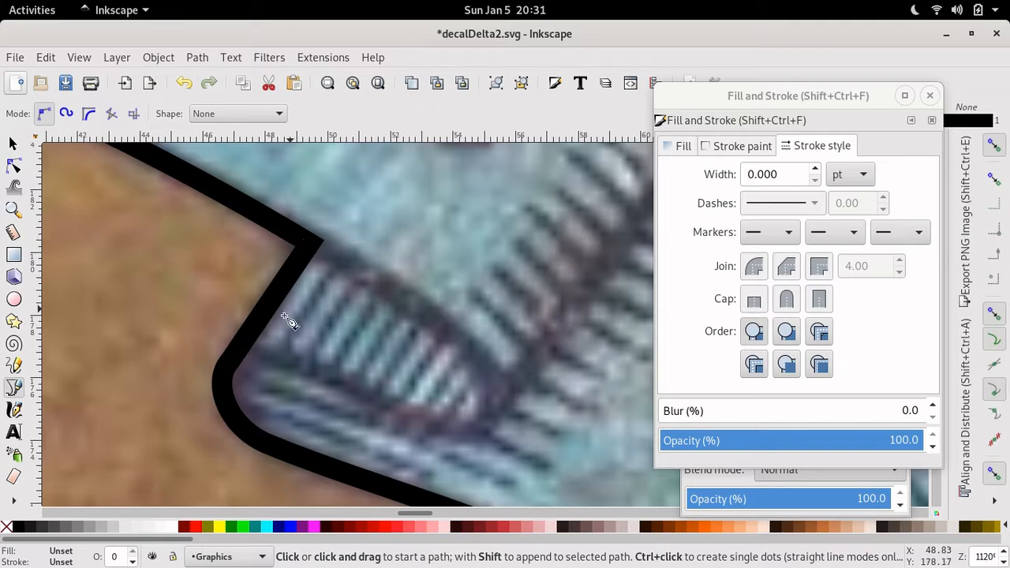
pyautogui.click(335, 254)
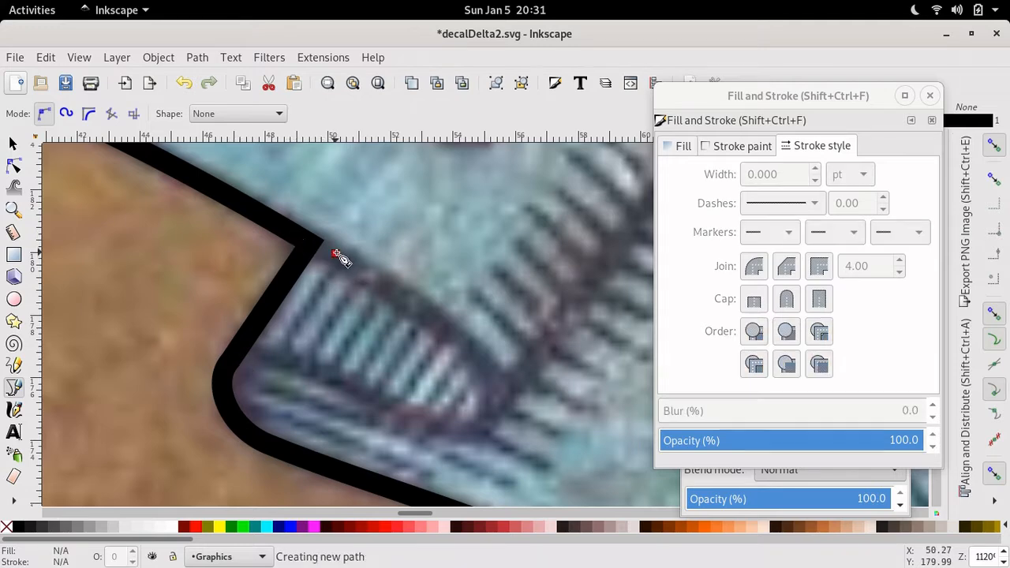
pyautogui.click(473, 346)
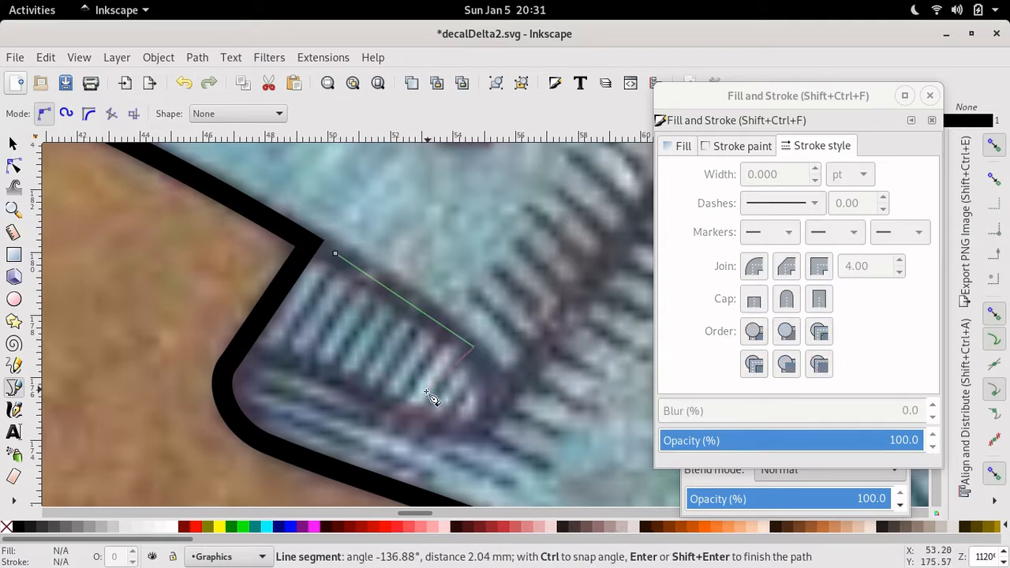
pyautogui.click(419, 420)
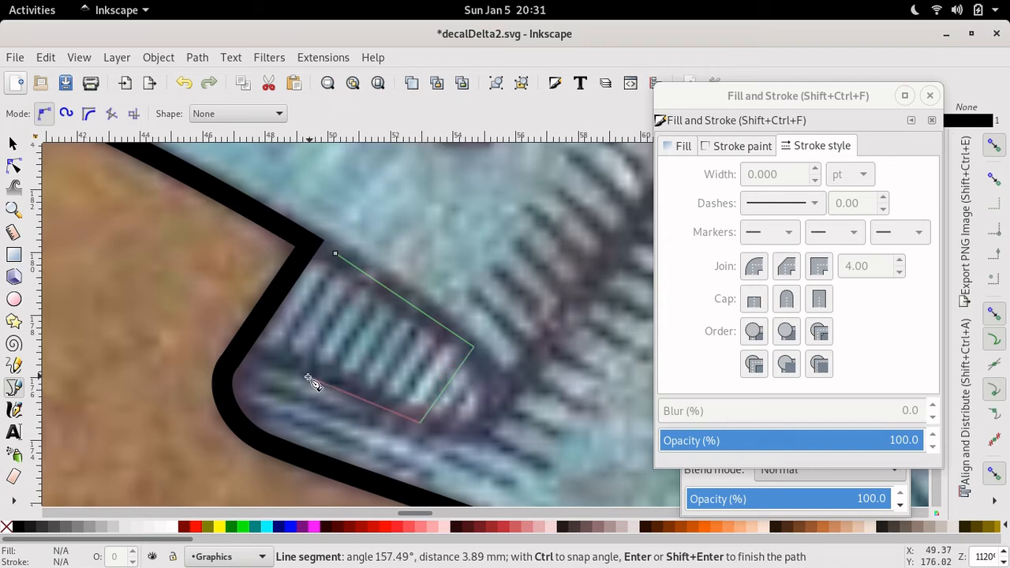
pyautogui.click(246, 353)
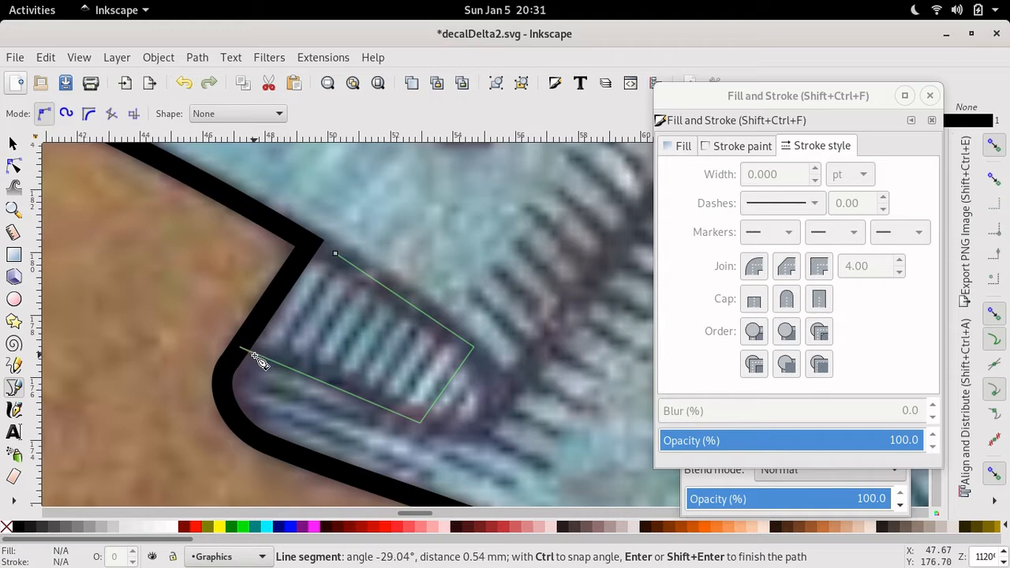
pyautogui.press('Return')
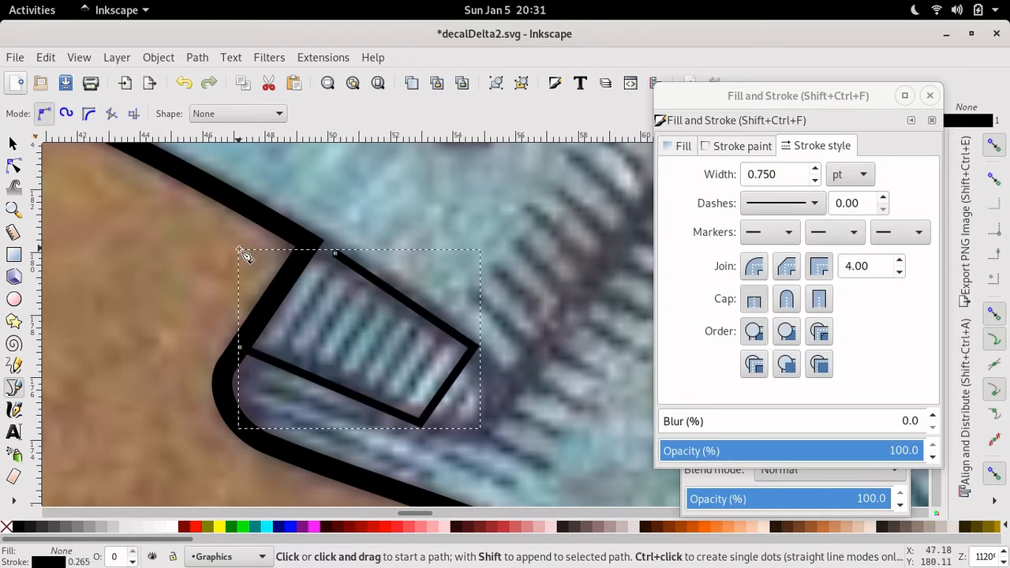
# - Move the fold's top corner onto the ribbon outline and make its right corner smooth
pyautogui.click(13, 166)
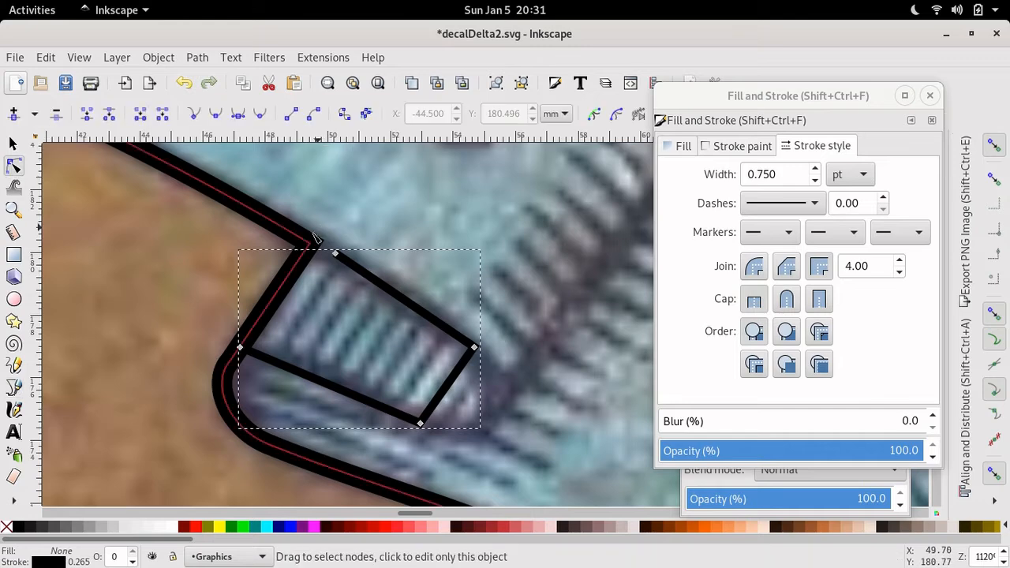
pyautogui.moveTo(337, 256); pyautogui.dragTo(322, 250)
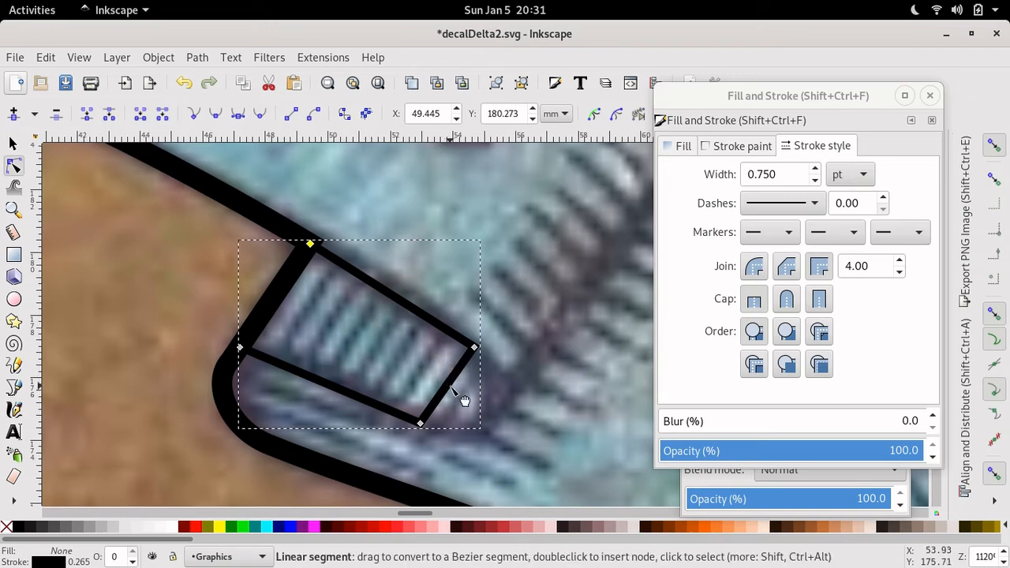
pyautogui.moveTo(460, 399); pyautogui.dragTo(495, 399)
pyautogui.click(474, 348)
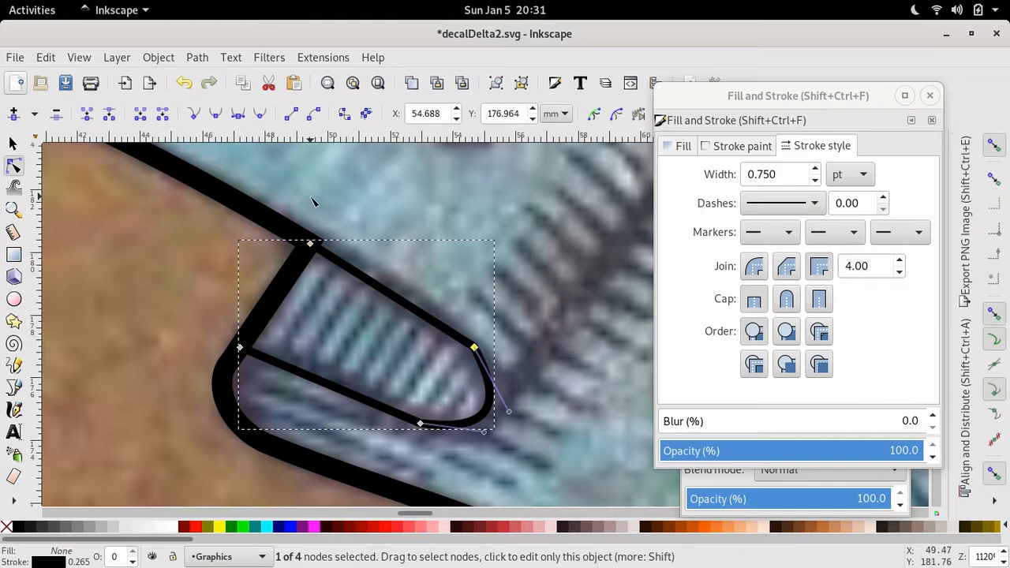
pyautogui.click(211, 120)
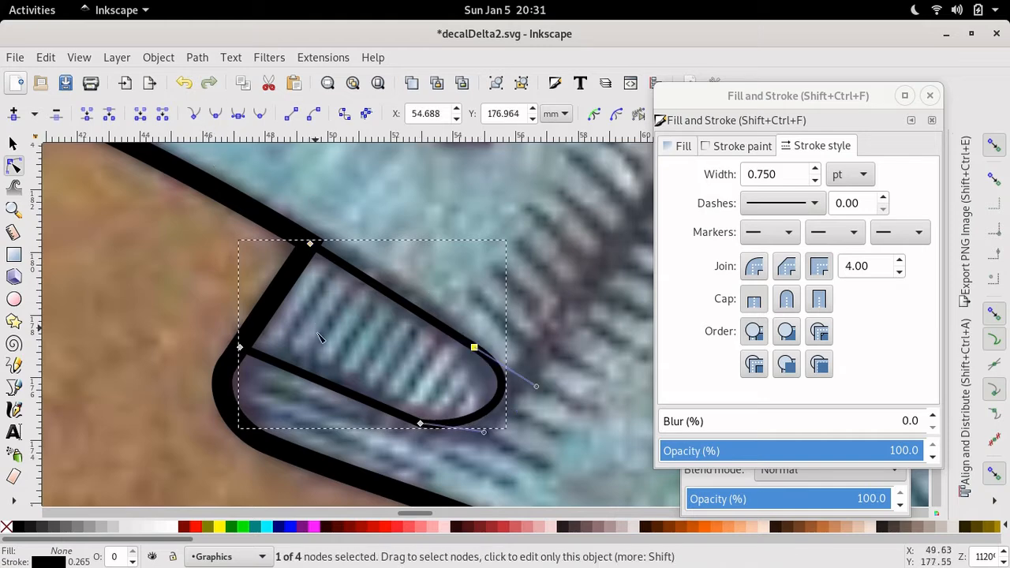
# - Smooth the bottom corner and bend the lower edge into a gentle curve along the crease
pyautogui.click(420, 424)
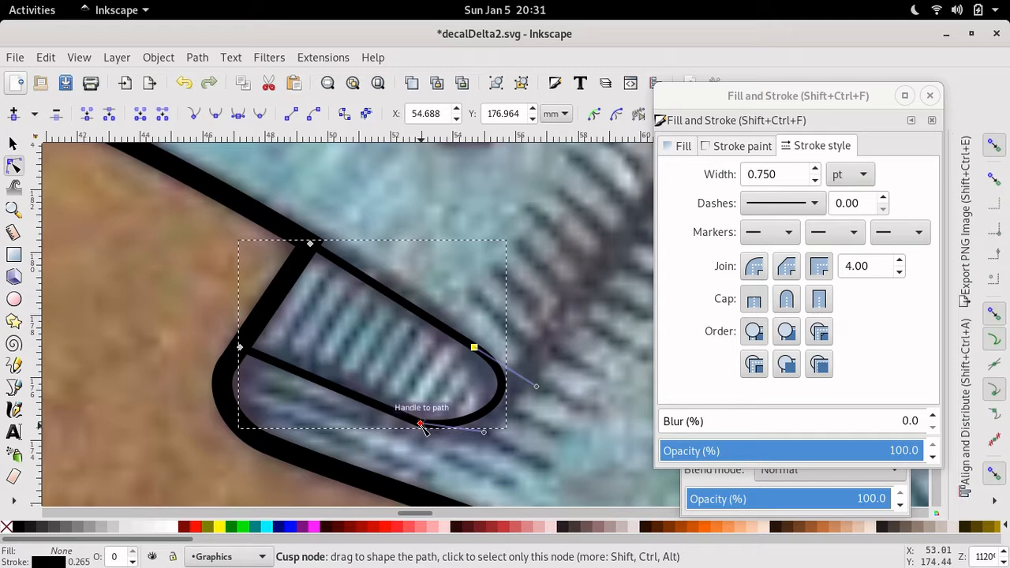
pyautogui.click(216, 116)
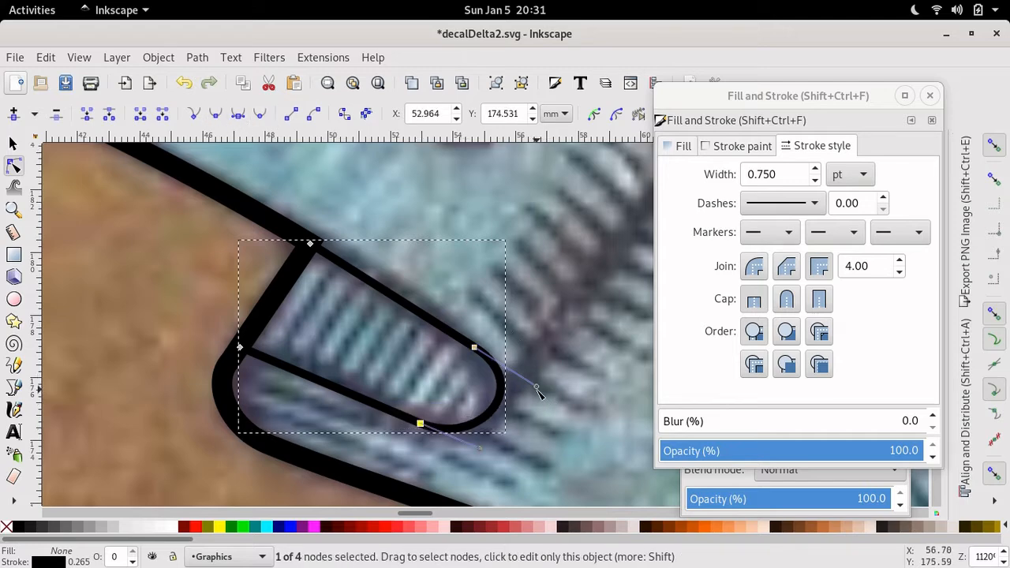
pyautogui.moveTo(537, 388); pyautogui.dragTo(515, 373)
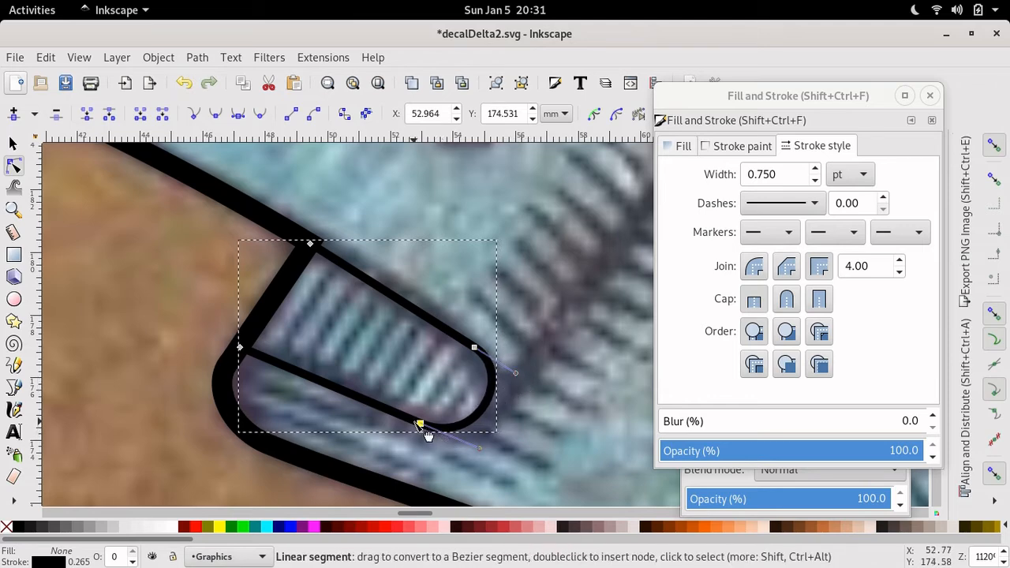
pyautogui.moveTo(428, 433); pyautogui.dragTo(357, 386)
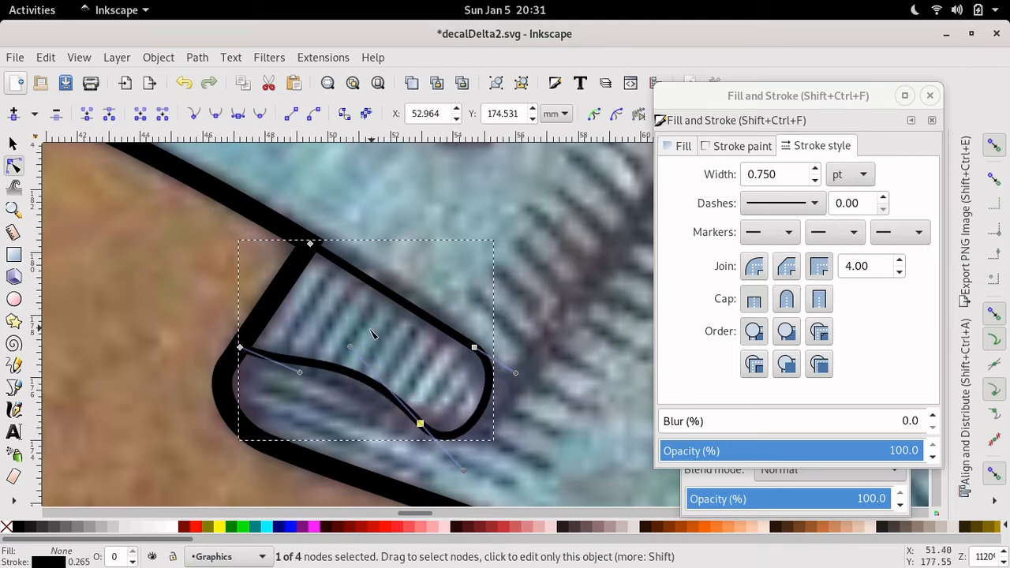
pyautogui.moveTo(351, 348); pyautogui.dragTo(350, 397)
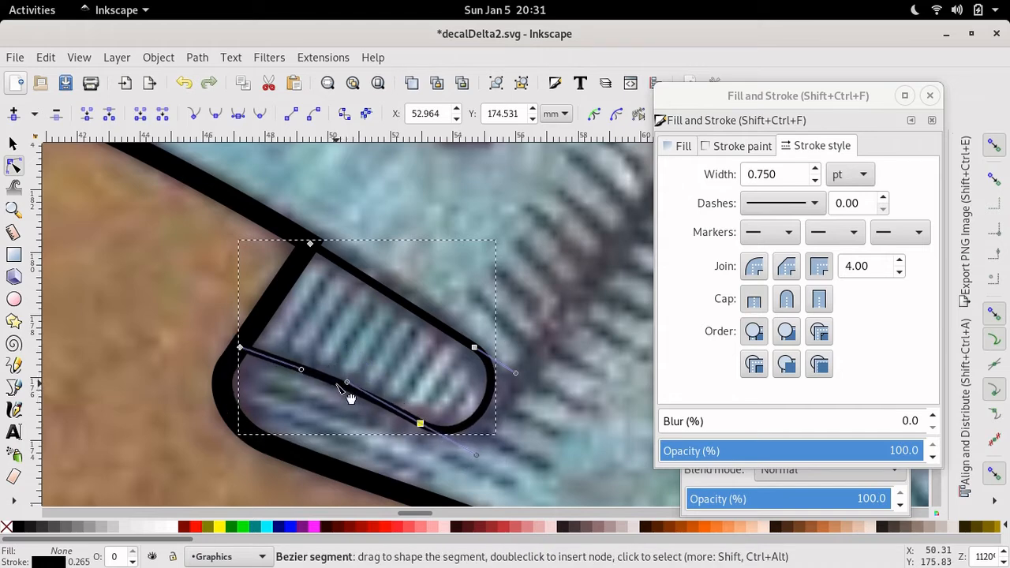
# - Nudge the fold's left corner down-left onto the thick outline and reshape its adjoining curve
pyautogui.click(241, 349)
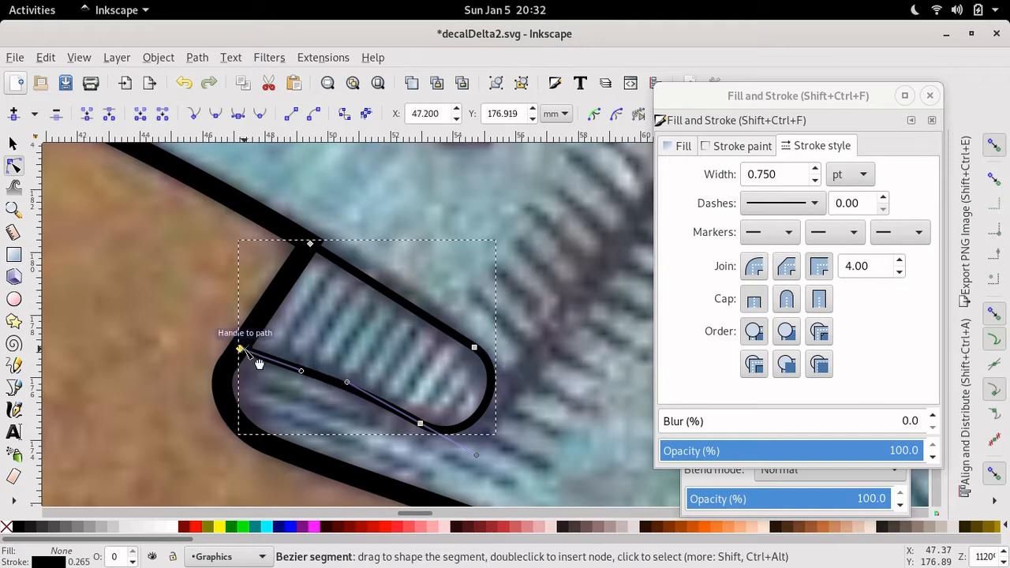
pyautogui.hotkey('alt', 'Down')
pyautogui.hotkey('alt', 'Down')
pyautogui.hotkey('alt', 'Down')
pyautogui.hotkey('alt', 'Left')
pyautogui.hotkey('alt', 'Left')
pyautogui.hotkey('alt', 'Left')
pyautogui.hotkey('alt', 'Left')
pyautogui.hotkey('alt', 'Left')
pyautogui.hotkey('alt', 'Down')
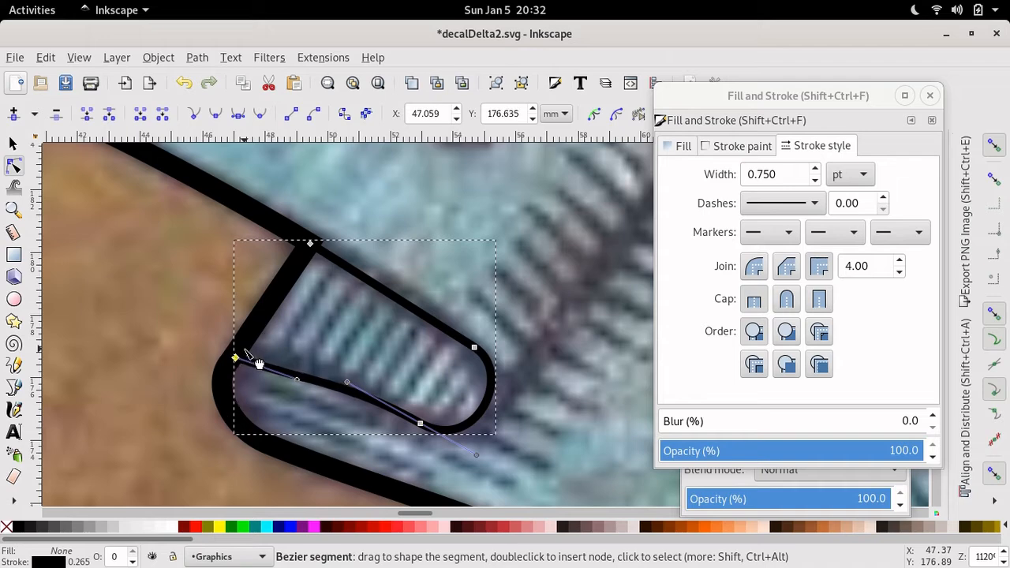
pyautogui.hotkey('alt', 'Left')
pyautogui.hotkey('alt', 'Left')
pyautogui.hotkey('alt', 'Left')
pyautogui.hotkey('alt', 'Left')
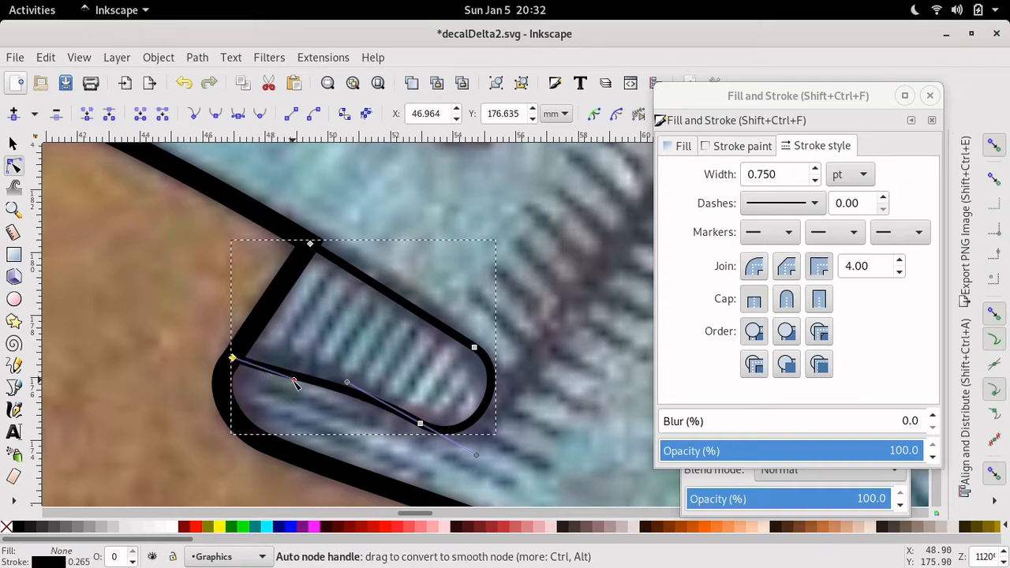
pyautogui.moveTo(296, 382); pyautogui.dragTo(244, 340)
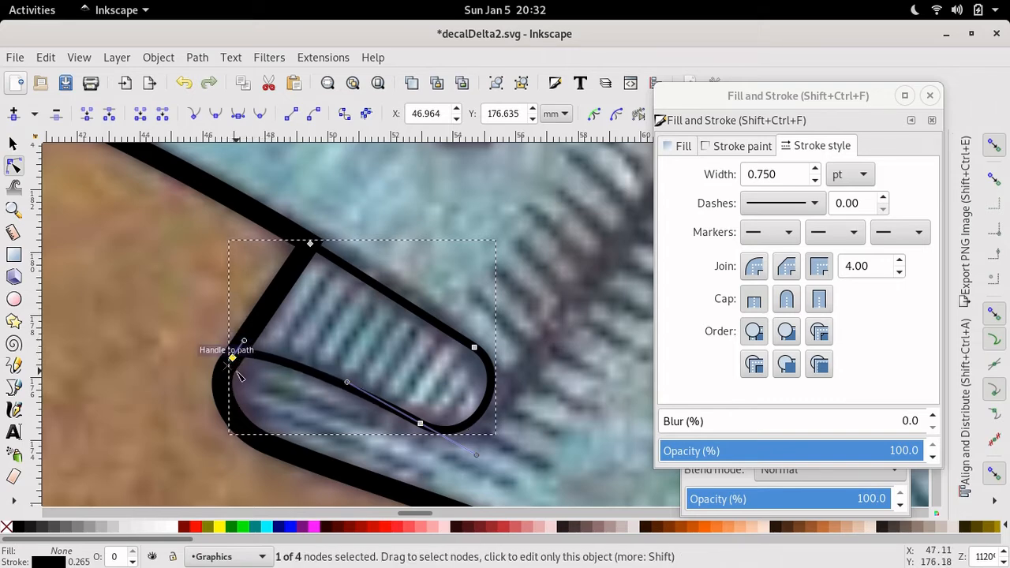
pyautogui.hotkey('alt', 'Down')
pyautogui.hotkey('alt', 'Down')
pyautogui.hotkey('alt', 'Down')
pyautogui.hotkey('alt', 'Down')
pyautogui.hotkey('alt', 'Down')
pyautogui.hotkey('alt', 'Down')
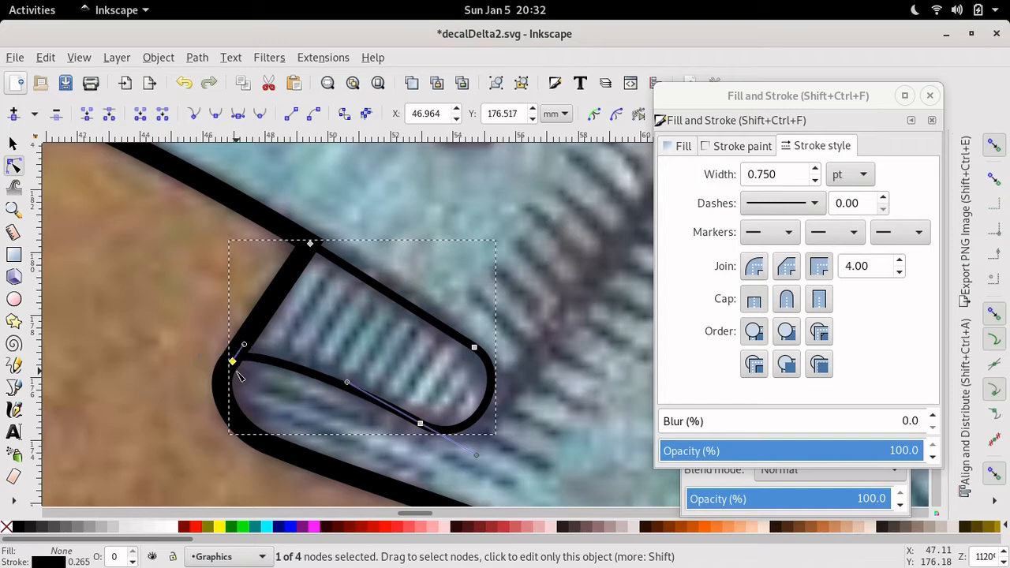
pyautogui.hotkey('alt', 'Left')
pyautogui.hotkey('alt', 'Left')
pyautogui.hotkey('alt', 'Left')
pyautogui.hotkey('alt', 'Left')
pyautogui.hotkey('alt', 'Left')
pyautogui.hotkey('alt', 'Left')
pyautogui.hotkey('alt', 'Left')
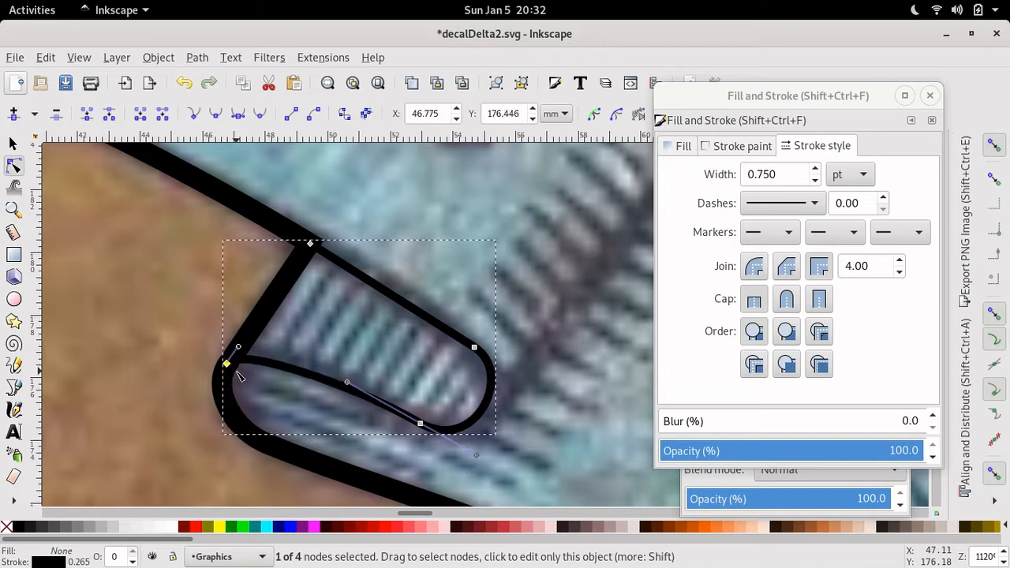
pyautogui.hotkey('alt', 'Down')
pyautogui.hotkey('alt', 'Down')
pyautogui.hotkey('alt', 'Down')
pyautogui.hotkey('alt', 'Left')
pyautogui.hotkey('alt', 'Left')
pyautogui.hotkey('alt', 'Left')
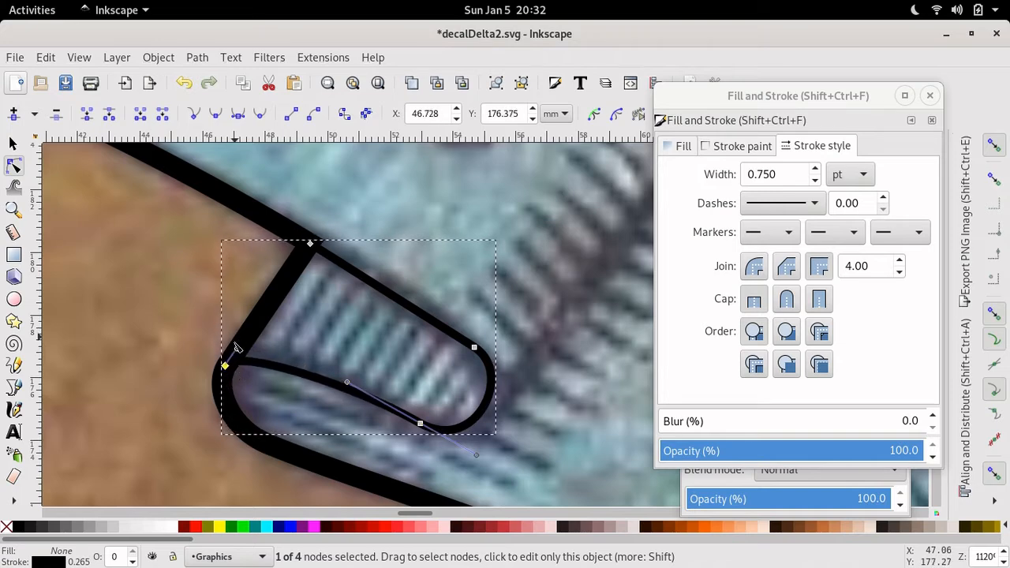
pyautogui.moveTo(237, 347); pyautogui.dragTo(244, 339)
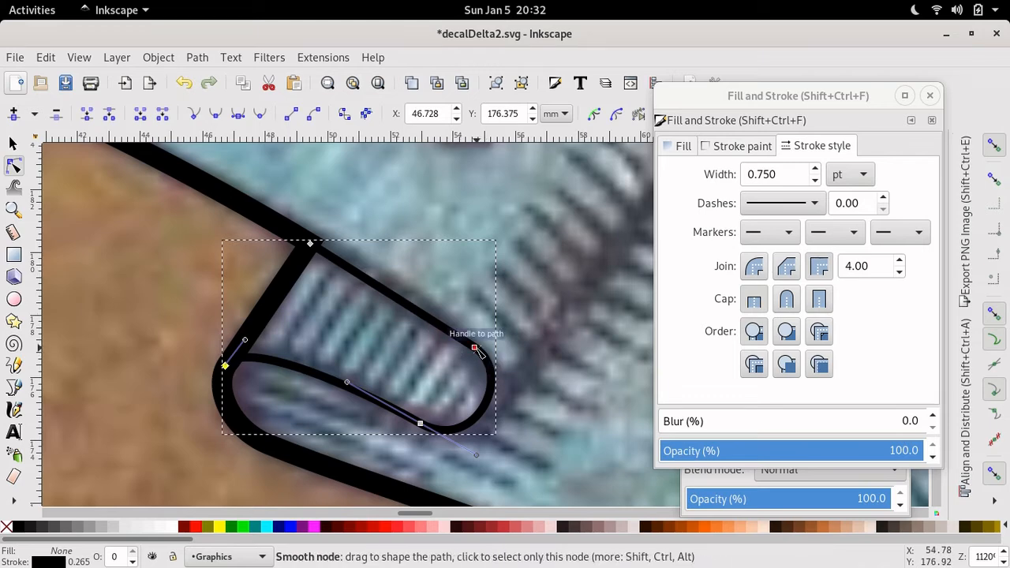
# - Nudge the right end node up-left, curve the upper edge, and round out the fold's tip
pyautogui.keyDown('alt'); pyautogui.click(474, 348); pyautogui.keyUp('alt')
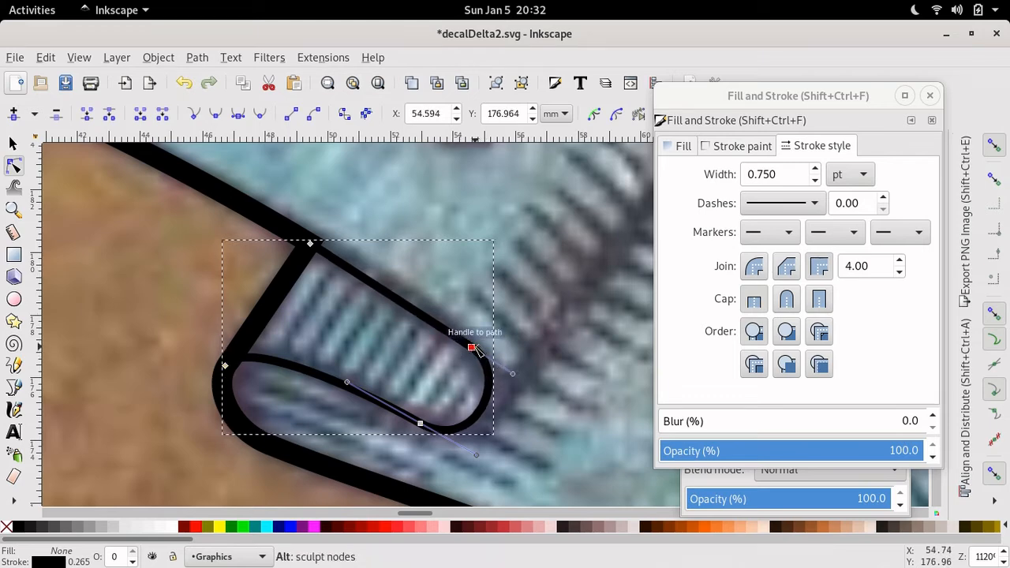
pyautogui.hotkey('alt', 'Left')
pyautogui.hotkey('alt', 'Left')
pyautogui.hotkey('alt', 'Left')
pyautogui.hotkey('alt', 'Left')
pyautogui.hotkey('alt', 'Up')
pyautogui.hotkey('alt', 'Up')
pyautogui.hotkey('alt', 'Up')
pyautogui.hotkey('alt', 'Up')
pyautogui.hotkey('alt', 'Up')
pyautogui.hotkey('alt', 'Up')
pyautogui.hotkey('alt', 'Up')
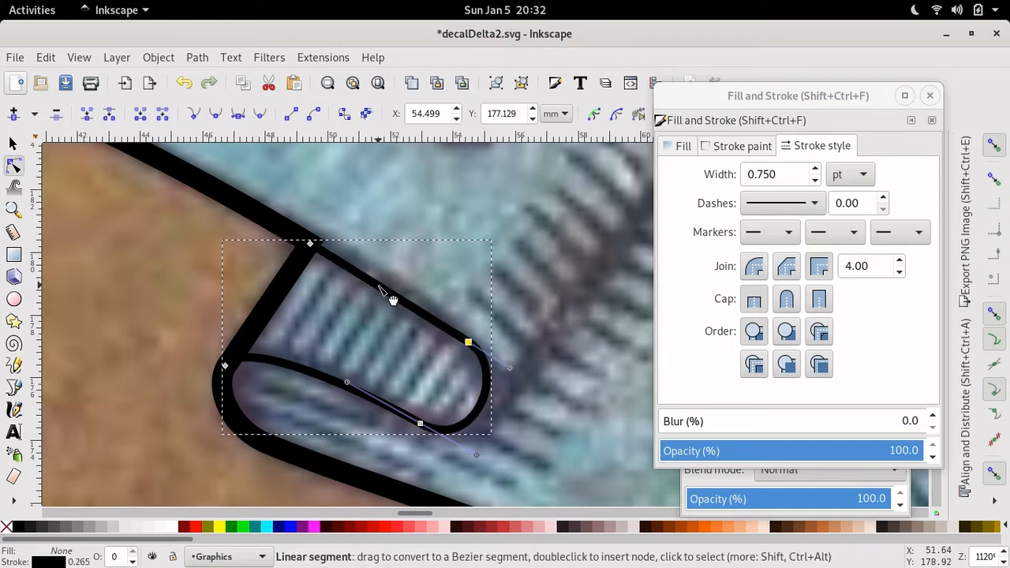
pyautogui.moveTo(393, 299); pyautogui.dragTo(407, 303)
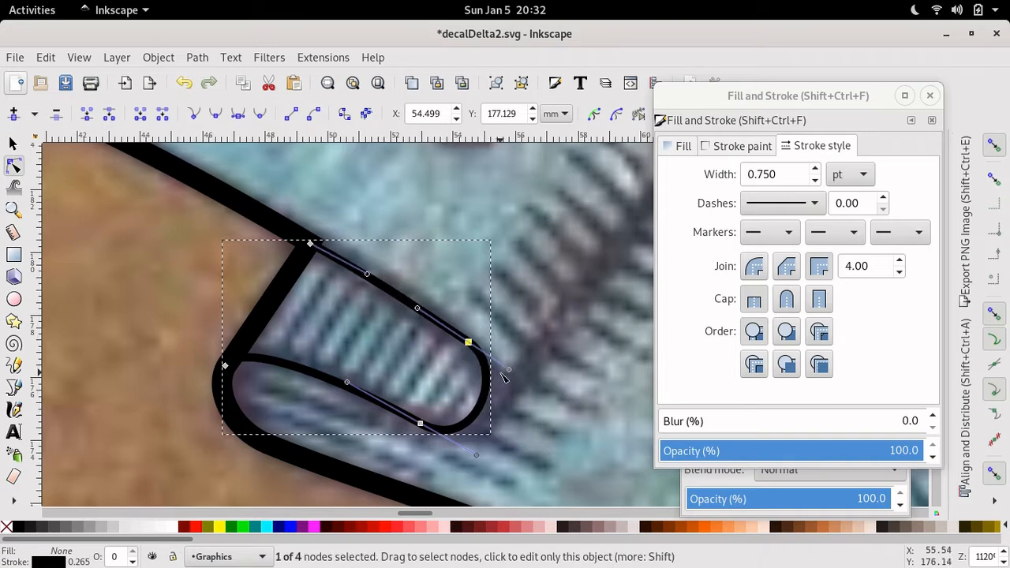
pyautogui.moveTo(508, 369); pyautogui.dragTo(522, 379)
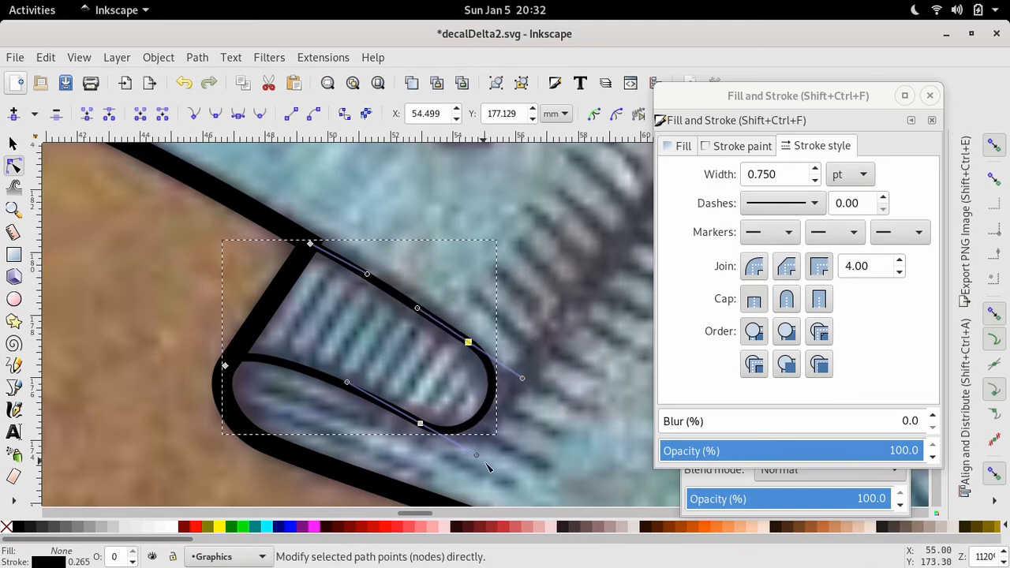
pyautogui.moveTo(476, 458); pyautogui.dragTo(500, 466)
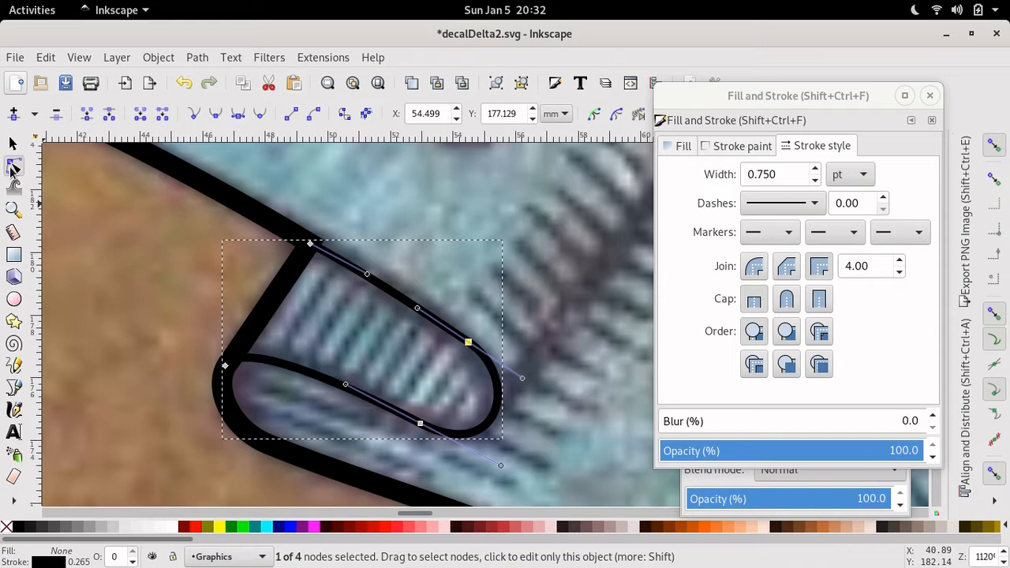
# - Match the inner fold outline's stroke width to the outer outline's 1.851 pt
pyautogui.click(186, 175)
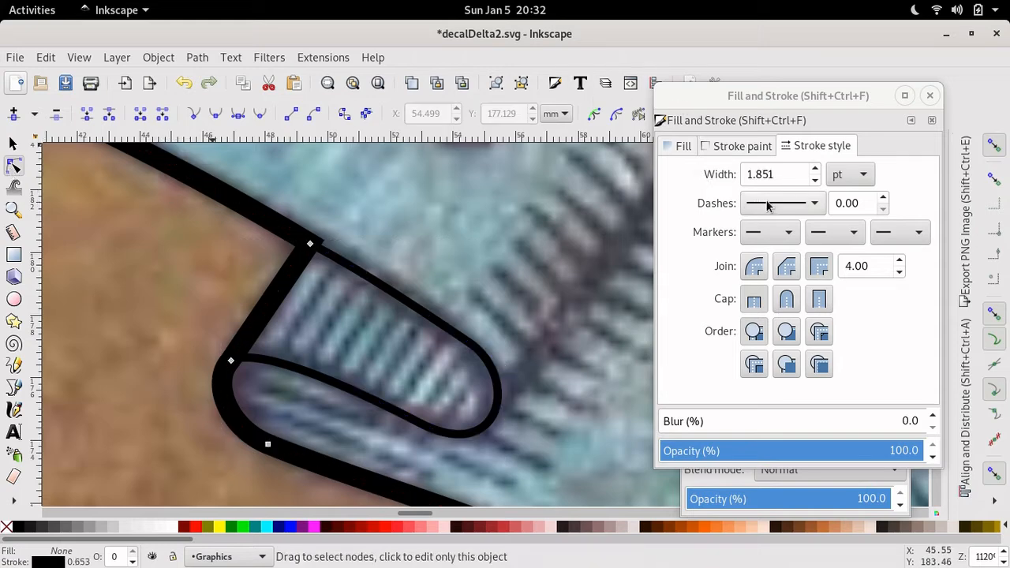
pyautogui.click(482, 343)
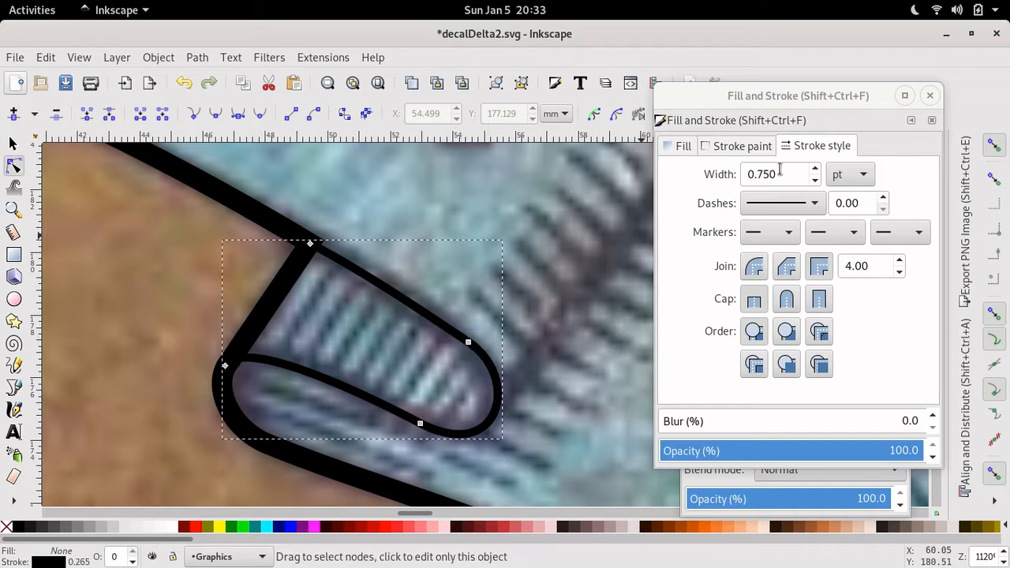
pyautogui.click(780, 173)
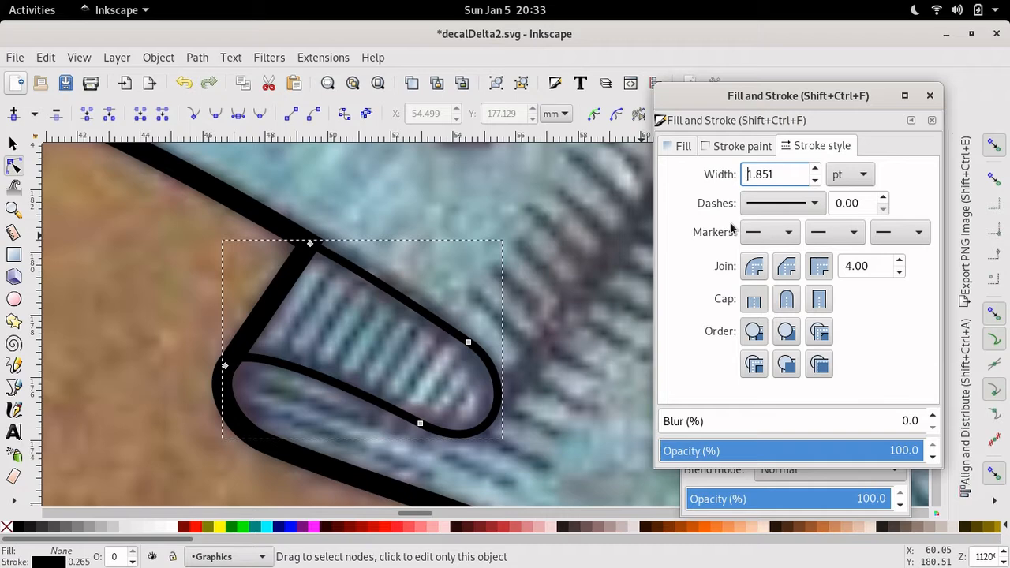
pyautogui.press('Return')
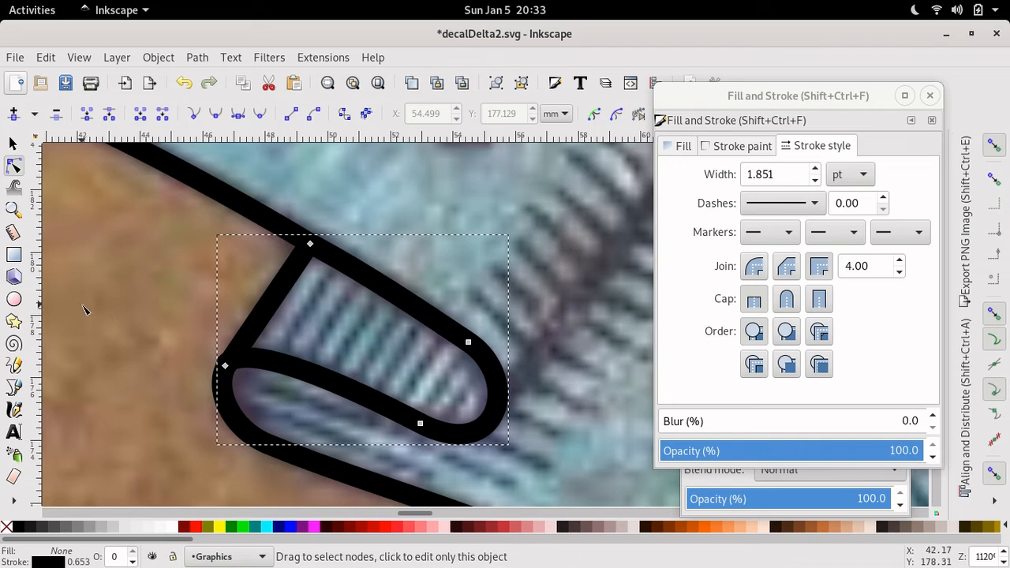
# - Nudge the fold outline's left corner node down and pull its handle up to sit flush with the outer outline
pyautogui.hscroll(-5, 86, 310)
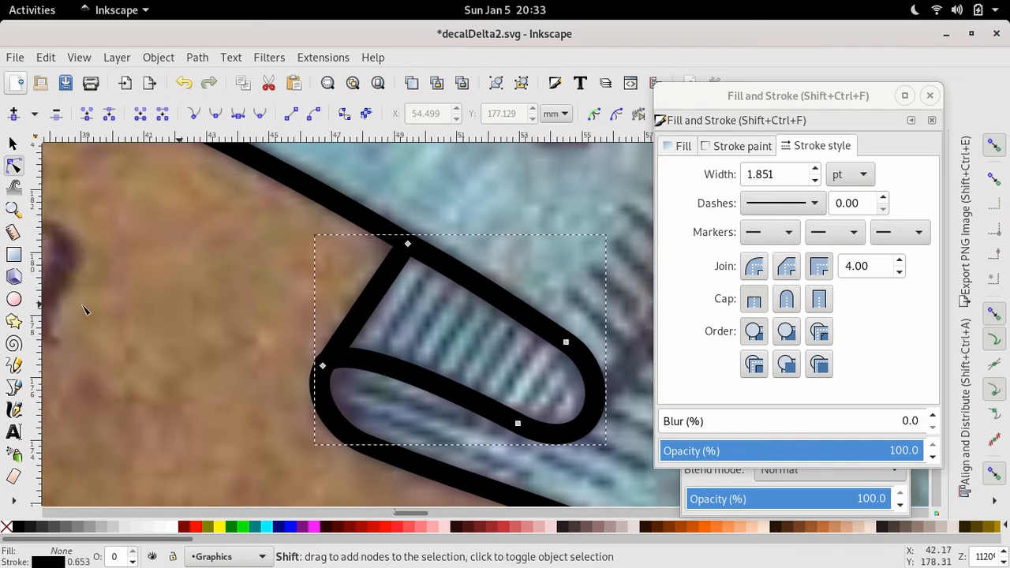
pyautogui.scroll(3, 86, 309)
pyautogui.hscroll(-6, 85, 309)
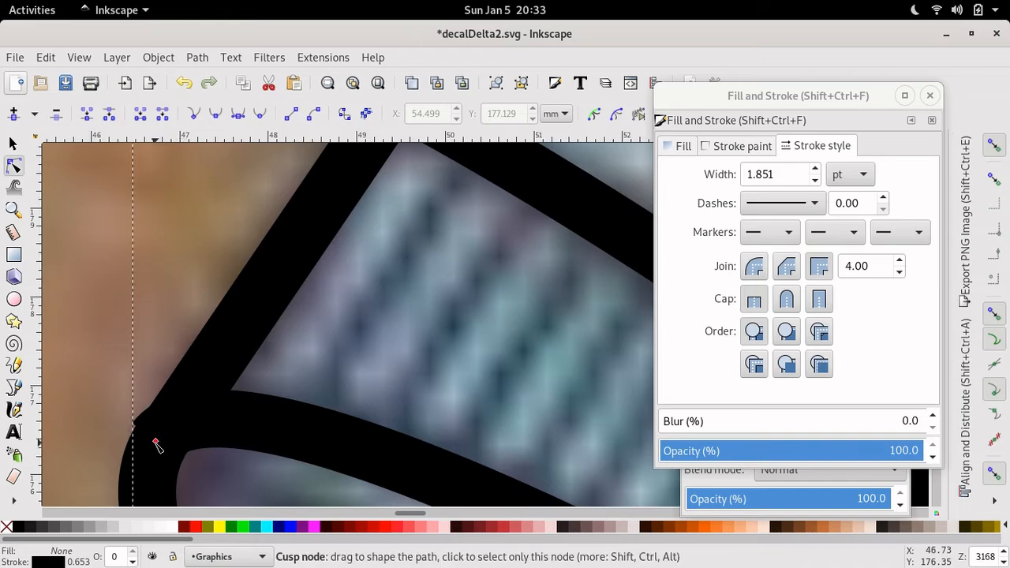
pyautogui.click(156, 442)
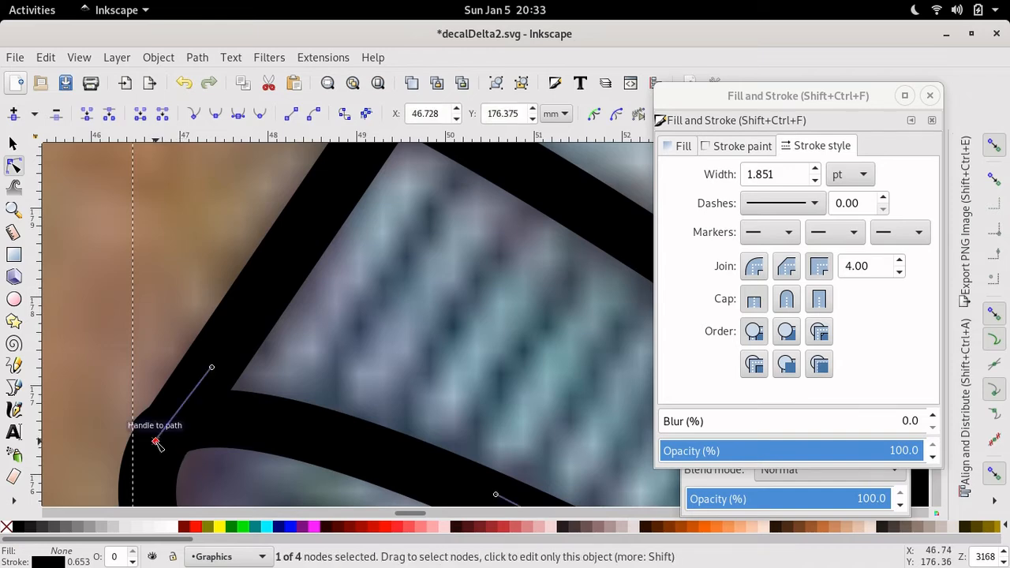
pyautogui.press('super+Down')
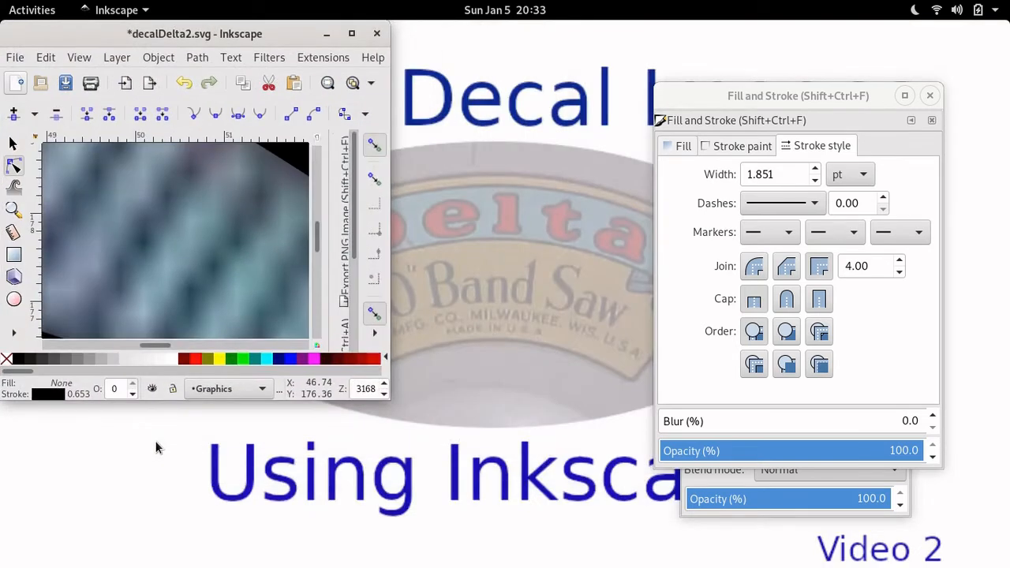
pyautogui.press('super+Up')
pyautogui.hotkey('alt', 'Down')
pyautogui.hotkey('alt', 'Down')
pyautogui.hotkey('alt', 'Down')
pyautogui.hotkey('alt', 'Down')
pyautogui.hotkey('alt', 'Down')
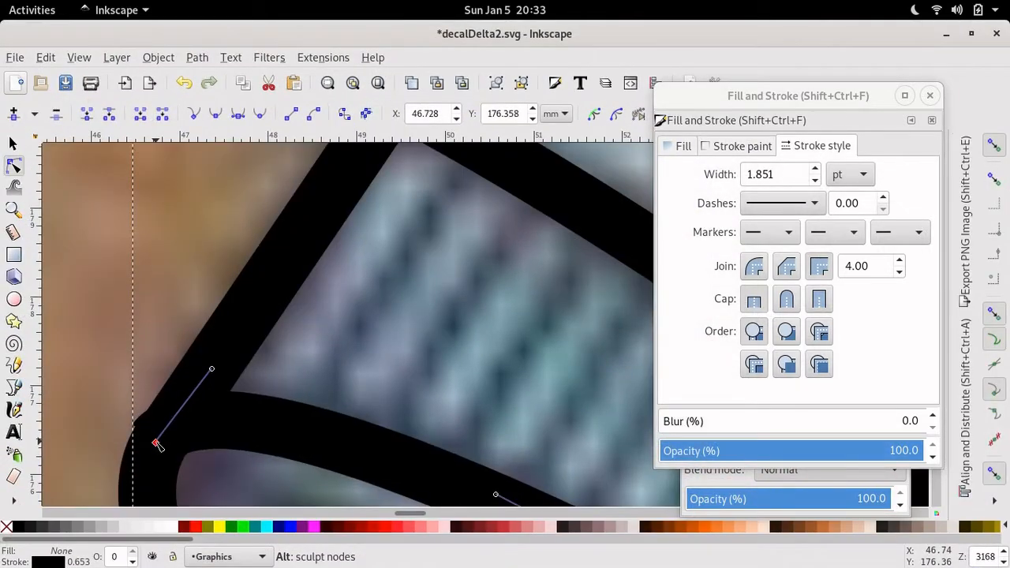
pyautogui.hotkey('alt', 'Down')
pyautogui.hotkey('alt', 'Down')
pyautogui.hotkey('alt', 'Down')
pyautogui.hotkey('alt', 'Down')
pyautogui.hotkey('alt', 'Down')
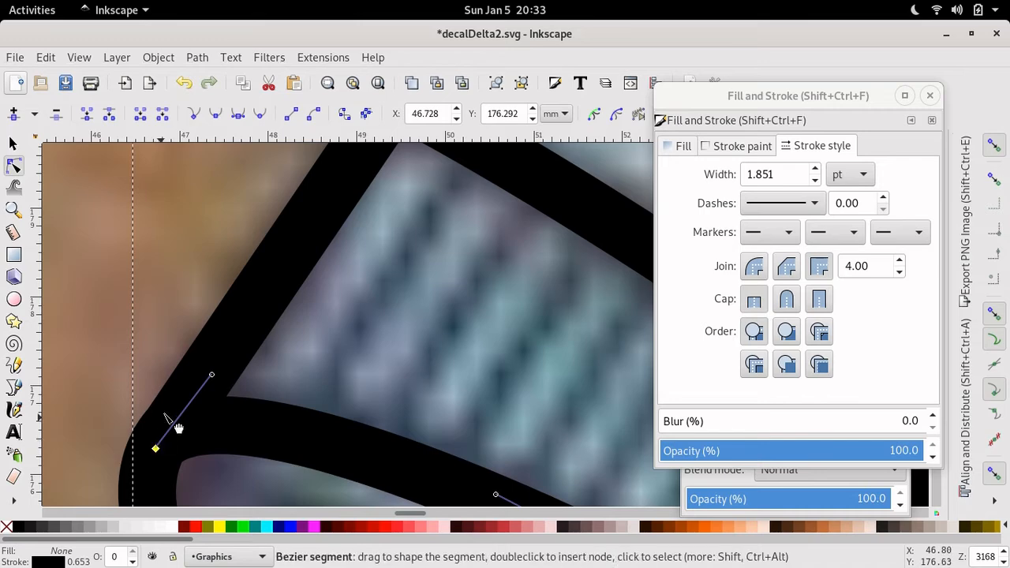
pyautogui.moveTo(211, 375); pyautogui.dragTo(218, 318)
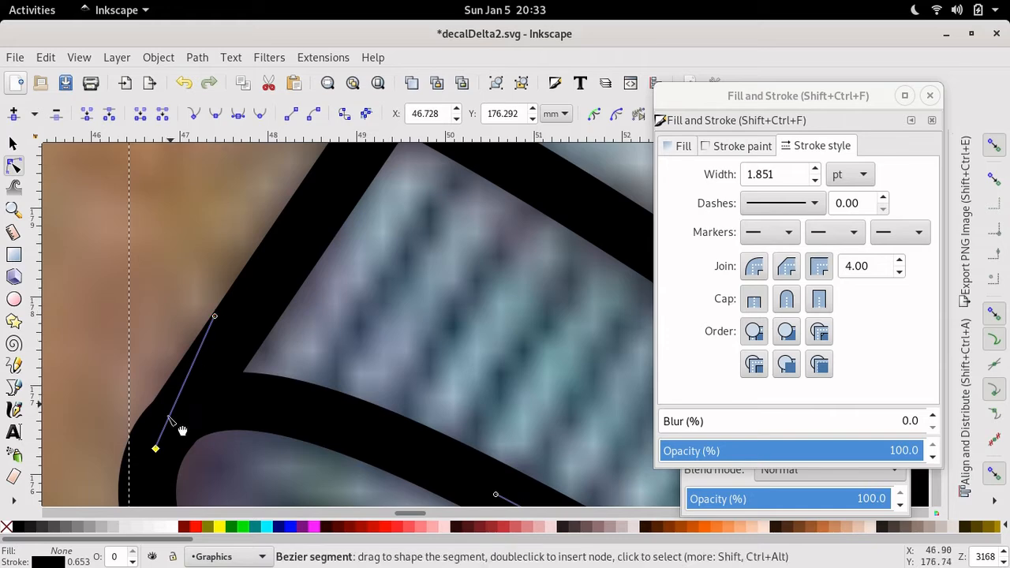
pyautogui.click(156, 450)
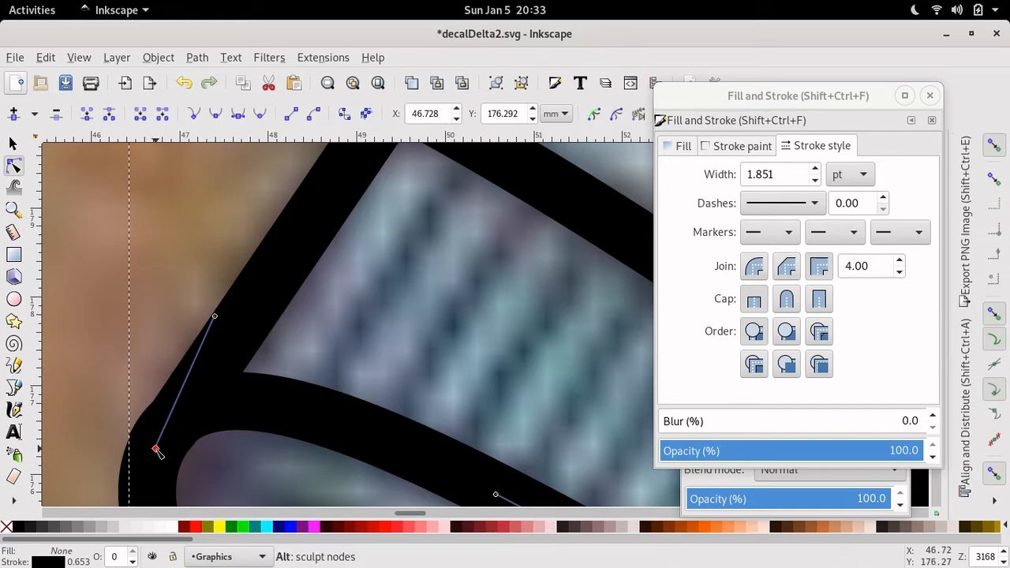
pyautogui.hotkey('alt', 'Down')
pyautogui.hotkey('alt', 'Down')
pyautogui.hotkey('alt', 'Down')
pyautogui.hotkey('alt', 'Down')
pyautogui.hotkey('alt', 'Down')
pyautogui.hotkey('alt', 'Down')
pyautogui.hotkey('alt', 'Down')
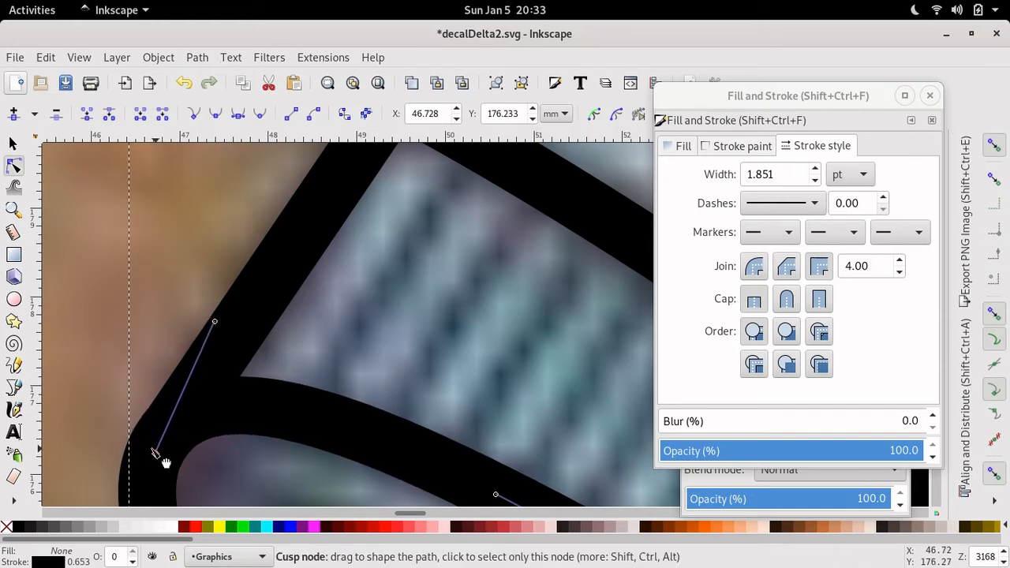
pyautogui.click(115, 341)
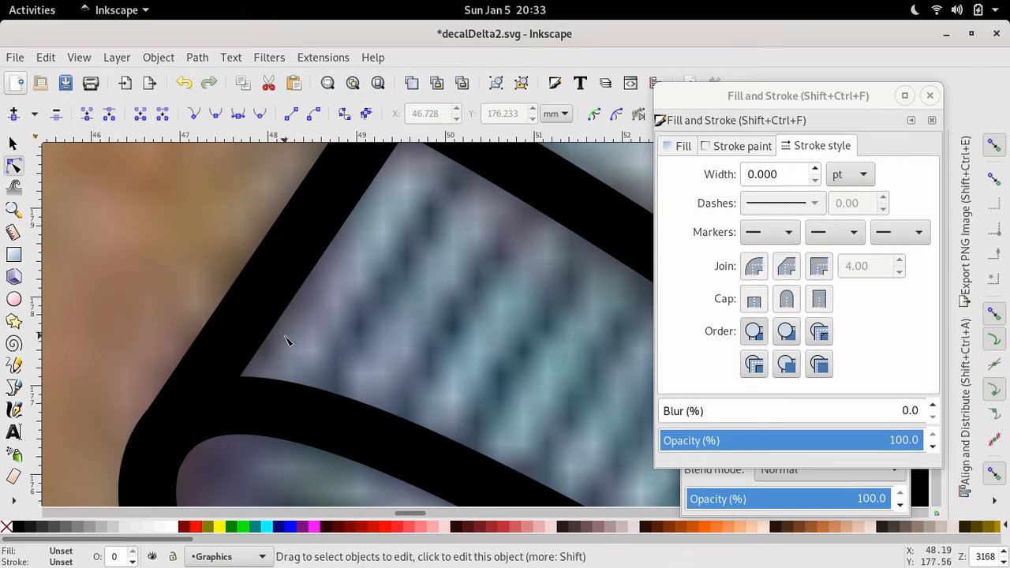
# - Draw a short two-segment zigzag fold line with the Pen tool at the ribbon's curled end near 'WIS'
pyautogui.press('-')
pyautogui.press('-')
pyautogui.press('-')
pyautogui.press('-')
pyautogui.press('-')
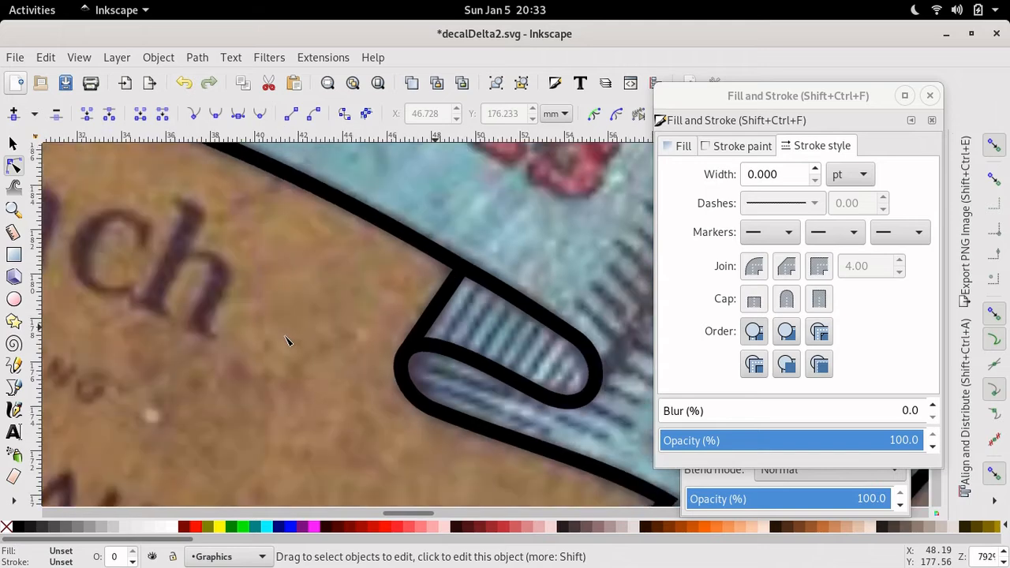
pyautogui.press('-')
pyautogui.press('-')
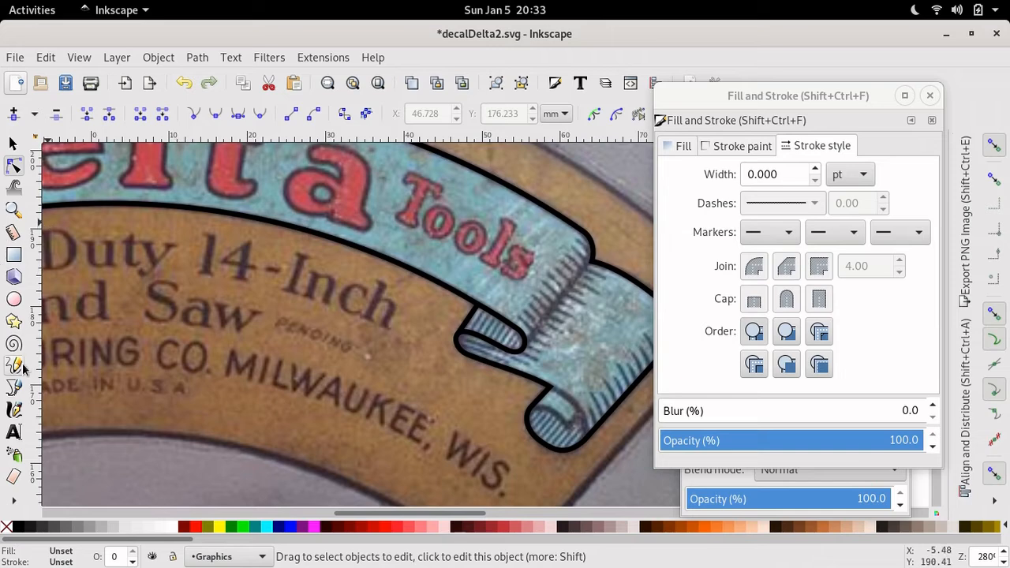
pyautogui.click(14, 388)
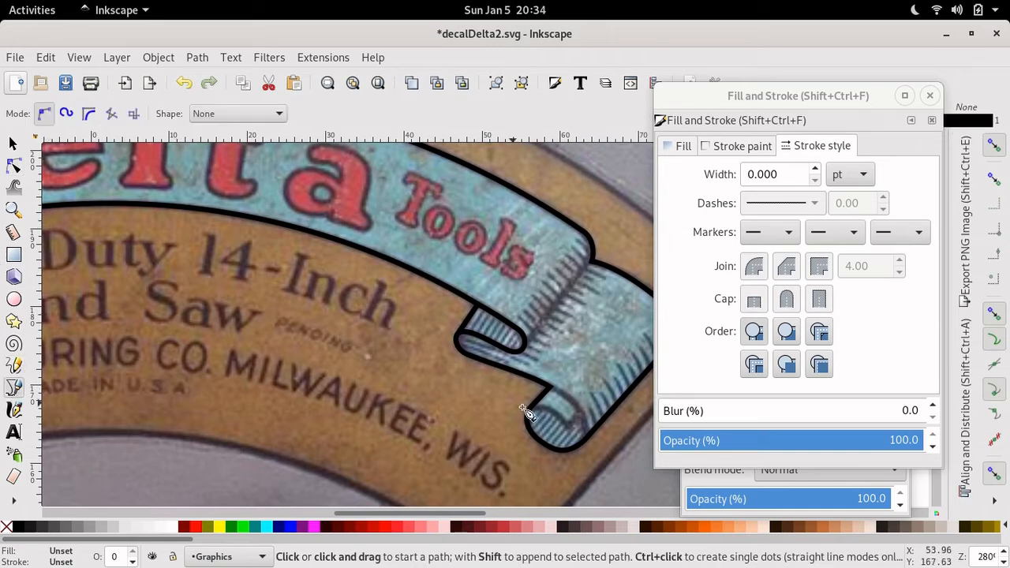
pyautogui.click(579, 413)
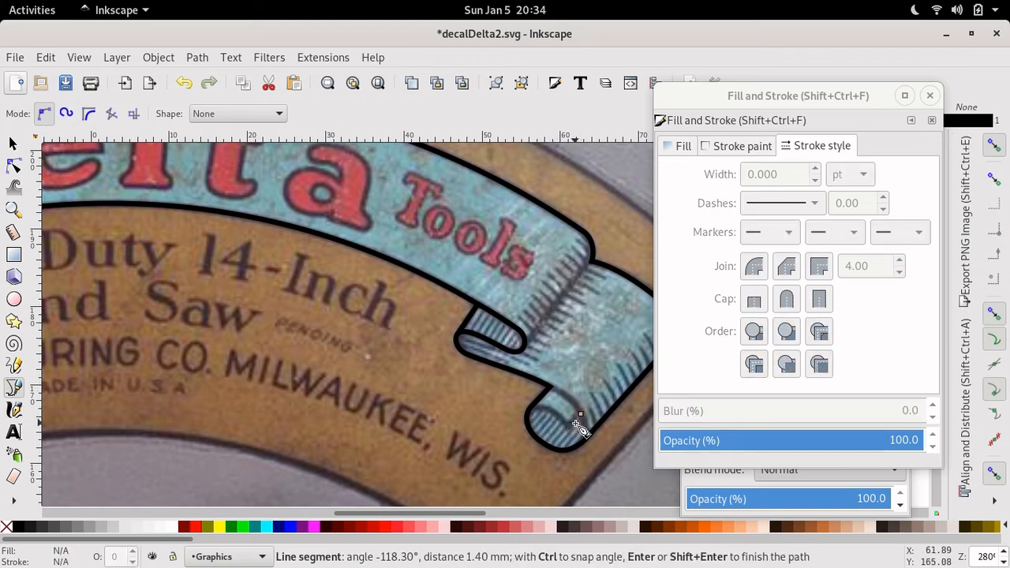
pyautogui.click(530, 430)
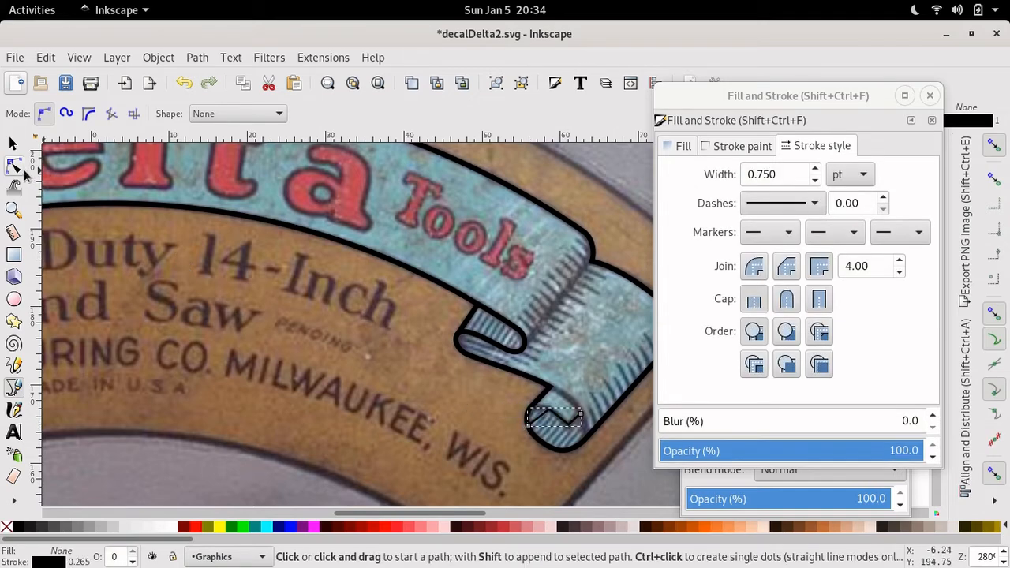
pyautogui.click(12, 166)
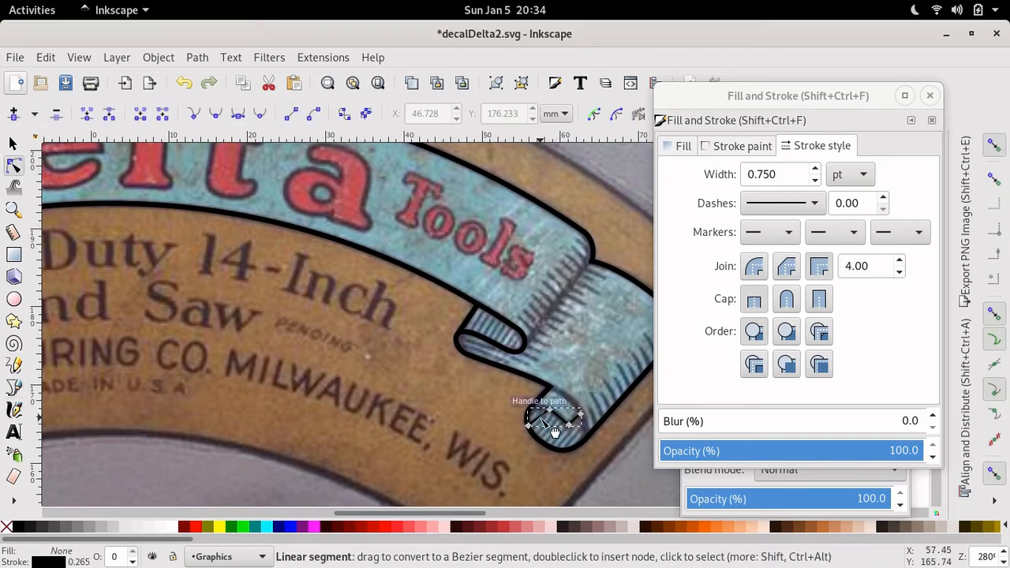
pyautogui.scroll(4, 554, 432)
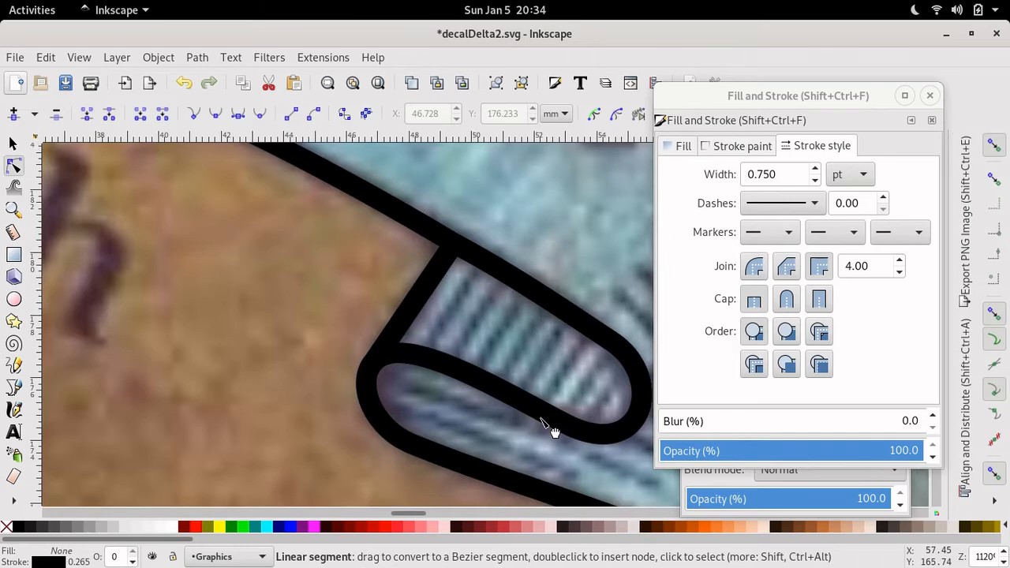
pyautogui.hotkey('ctrl', 'Right')
pyautogui.hotkey('ctrl', 'Right')
pyautogui.hotkey('ctrl', 'Right')
pyautogui.hotkey('ctrl', 'Right')
pyautogui.hotkey('ctrl', 'Right')
pyautogui.hotkey('ctrl', 'Right')
pyautogui.hotkey('ctrl', 'Right')
pyautogui.hotkey('ctrl', 'Right')
pyautogui.hotkey('ctrl', 'Right')
pyautogui.hotkey('ctrl', 'Right')
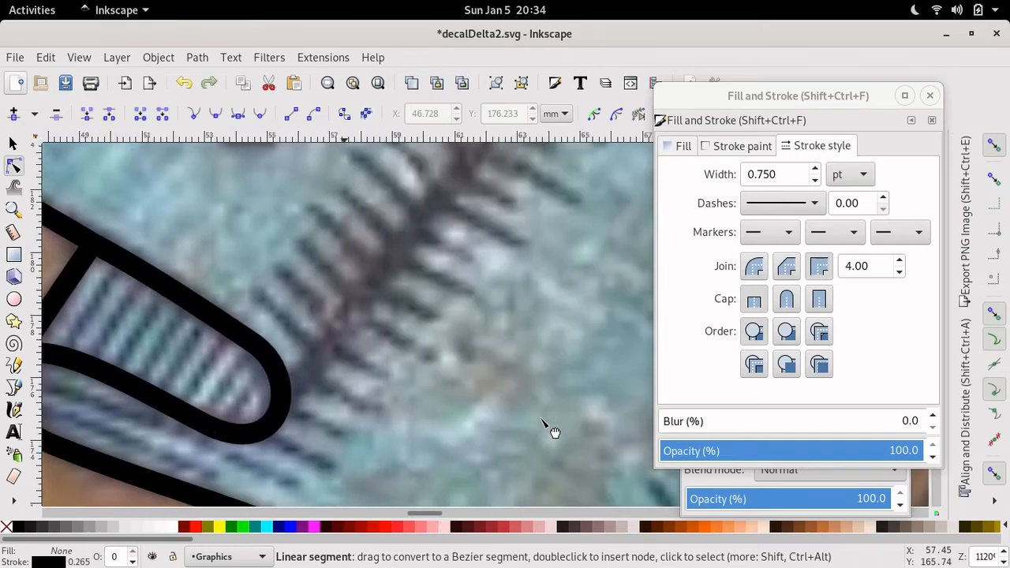
pyautogui.hotkey('ctrl', 'Right')
pyautogui.hotkey('ctrl', 'Right')
pyautogui.hotkey('ctrl', 'Right')
pyautogui.hotkey('ctrl', 'Right')
pyautogui.hotkey('ctrl', 'Right')
pyautogui.hotkey('ctrl', 'Down')
pyautogui.hotkey('ctrl', 'Down')
pyautogui.hotkey('ctrl', 'Down')
pyautogui.hotkey('ctrl', 'Down')
pyautogui.hotkey('ctrl', 'Down')
pyautogui.hotkey('ctrl', 'Down')
pyautogui.hotkey('ctrl', 'Down')
pyautogui.hotkey('ctrl', 'Down')
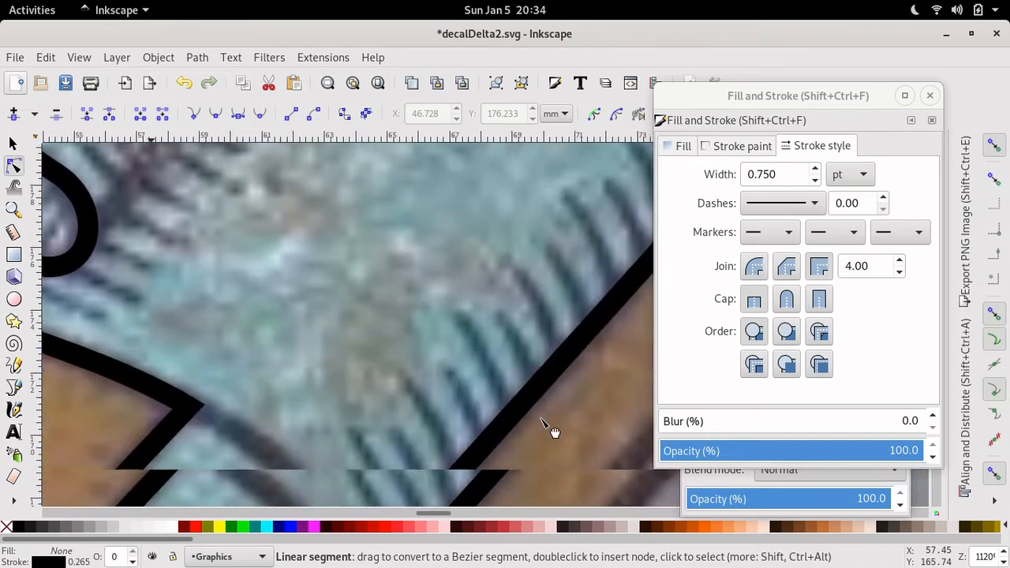
# - Bend the fold line's first segment into a curve and adjust its node types and handles
pyautogui.hotkey('ctrl', 'Down')
pyautogui.hotkey('ctrl', 'Down')
pyautogui.hotkey('ctrl', 'Down')
pyautogui.hotkey('ctrl', 'Down')
pyautogui.hotkey('ctrl', 'Down')
pyautogui.hotkey('ctrl', 'Down')
pyautogui.hotkey('ctrl', 'Down')
pyautogui.hotkey('ctrl', 'Down')
pyautogui.hotkey('ctrl', 'Down')
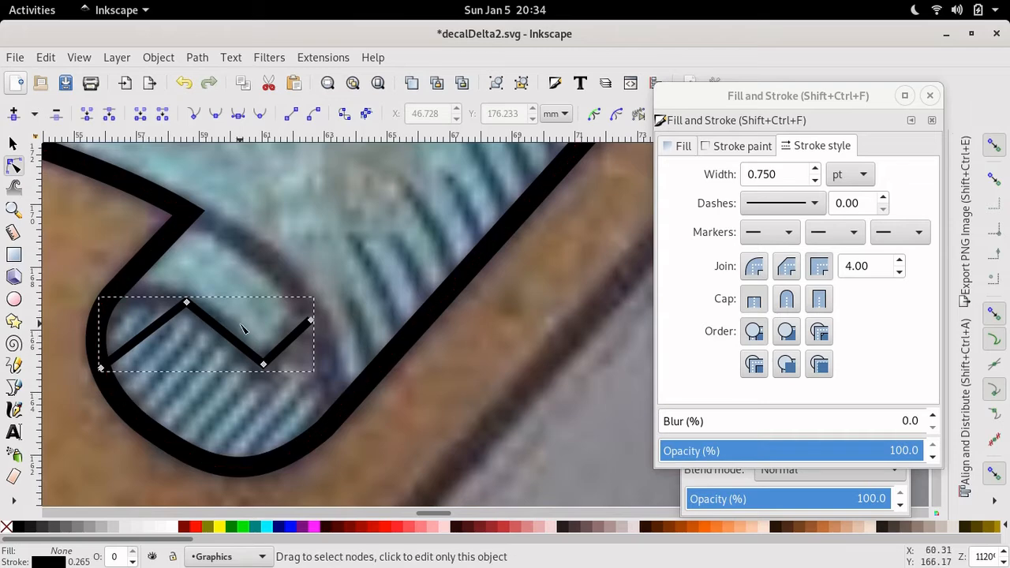
pyautogui.moveTo(142, 336); pyautogui.dragTo(128, 306)
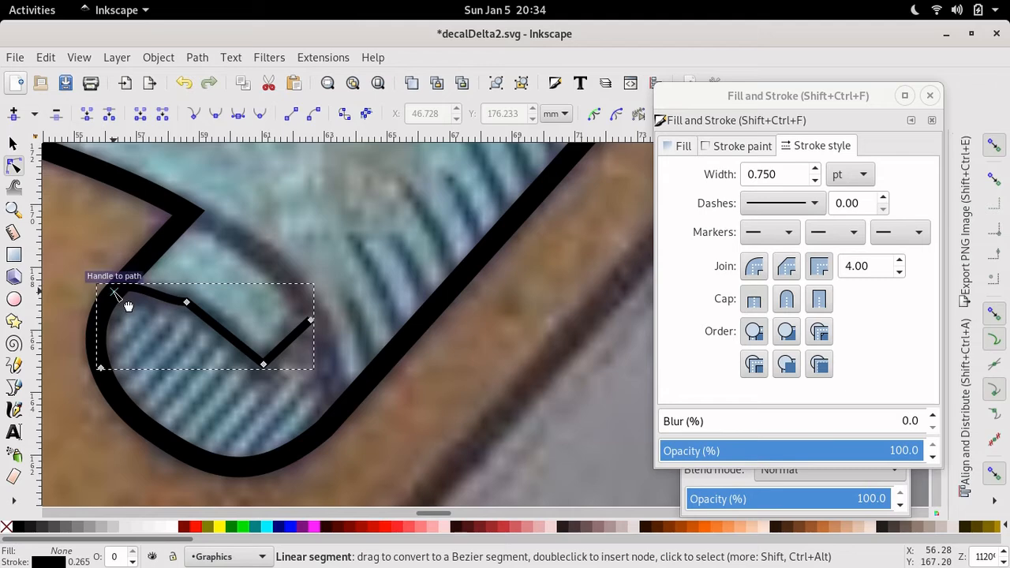
pyautogui.click(188, 306)
pyautogui.click(216, 116)
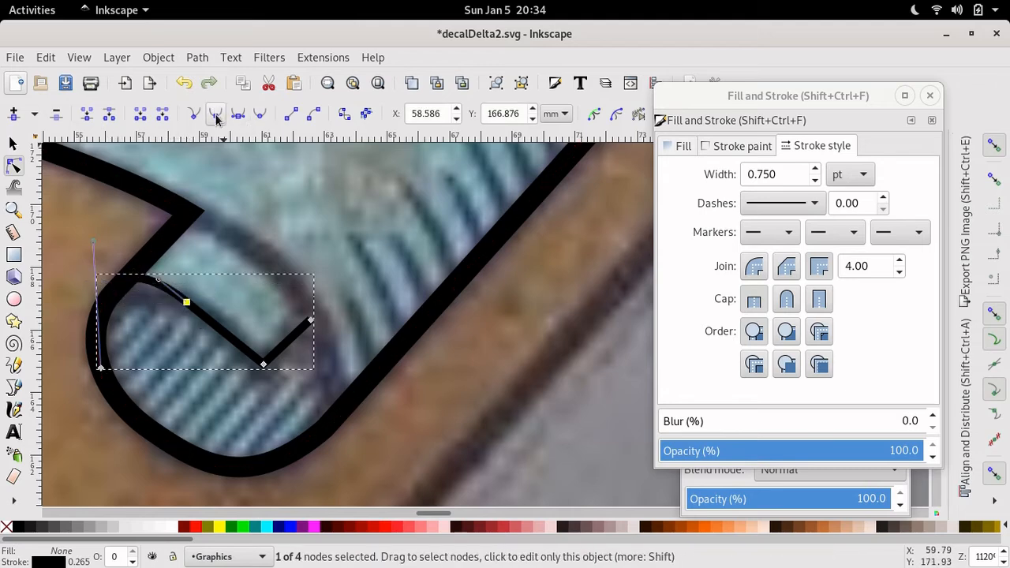
pyautogui.click(264, 365)
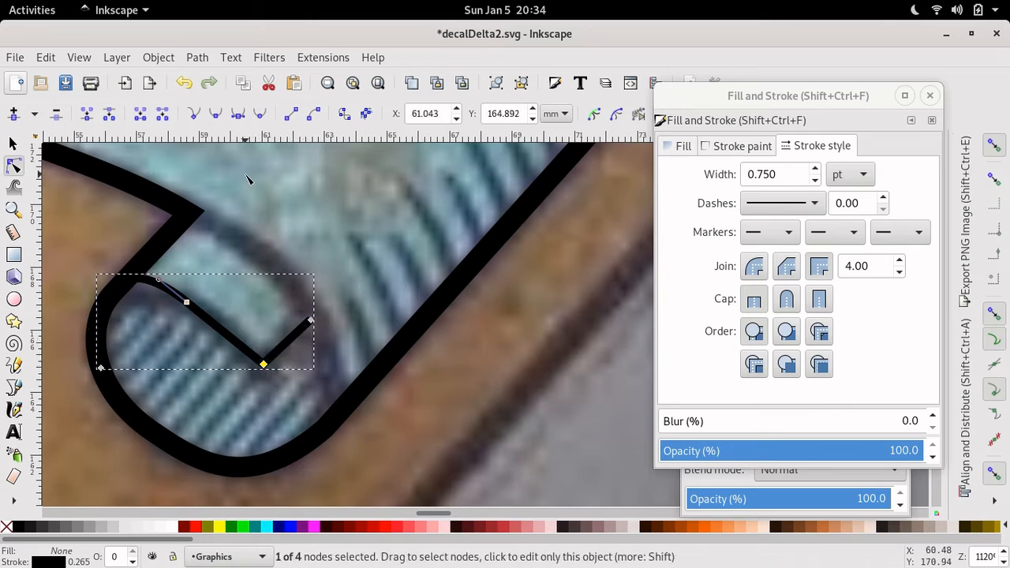
pyautogui.click(217, 118)
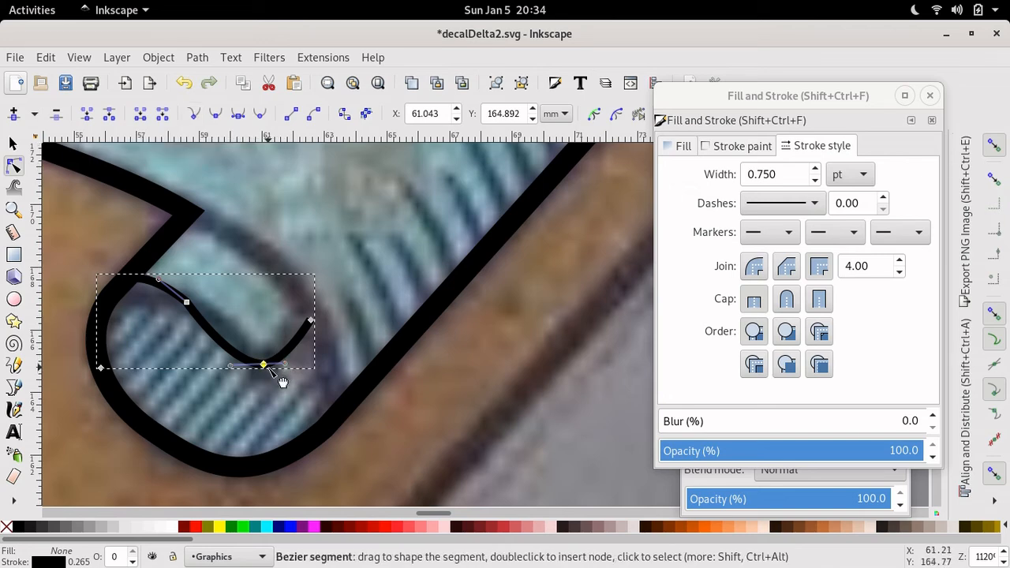
pyautogui.click(264, 365)
pyautogui.click(194, 115)
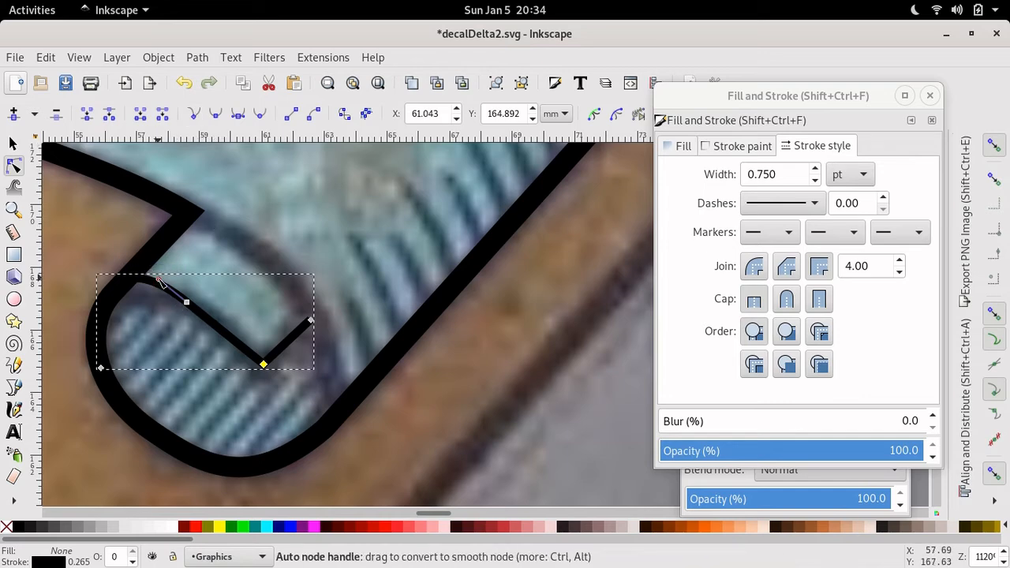
pyautogui.moveTo(158, 279); pyautogui.dragTo(187, 303)
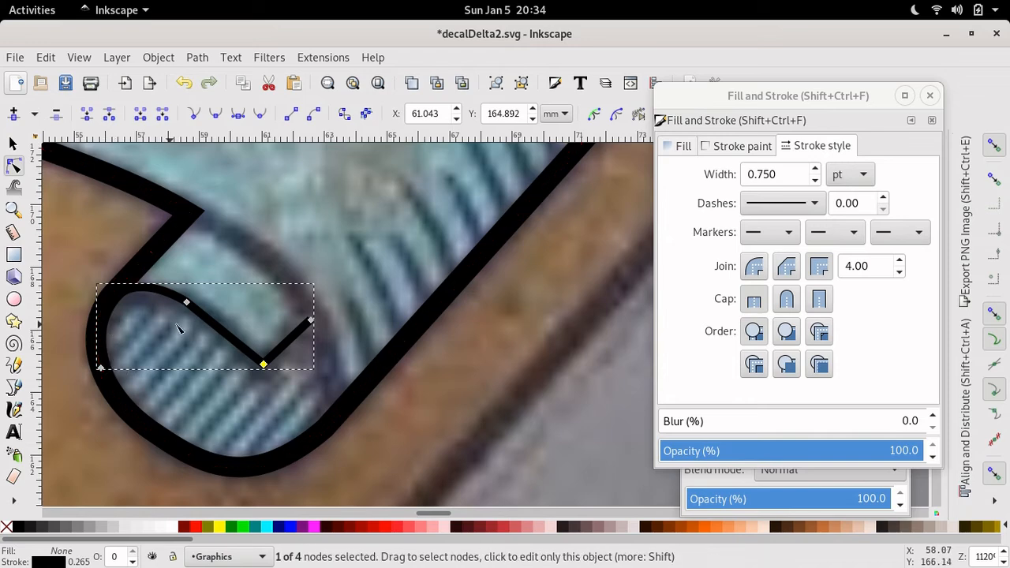
pyautogui.moveTo(188, 305); pyautogui.dragTo(157, 299)
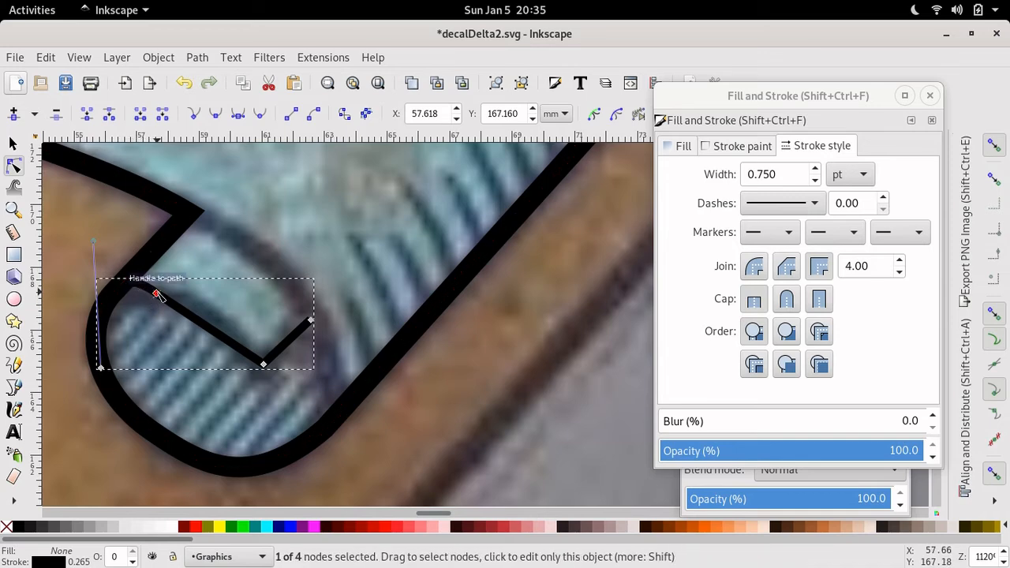
pyautogui.moveTo(158, 296); pyautogui.dragTo(206, 315)
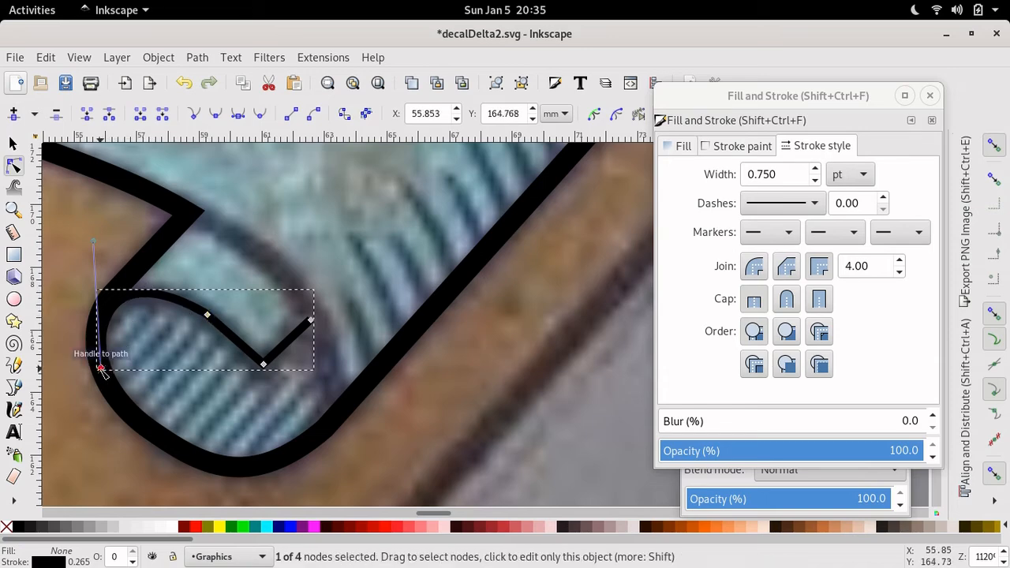
# - Nudge the bottom-left and top-right end nodes up and left onto the outline
pyautogui.hotkey('alt', 'Up')
pyautogui.hotkey('alt', 'Up')
pyautogui.hotkey('alt', 'Up')
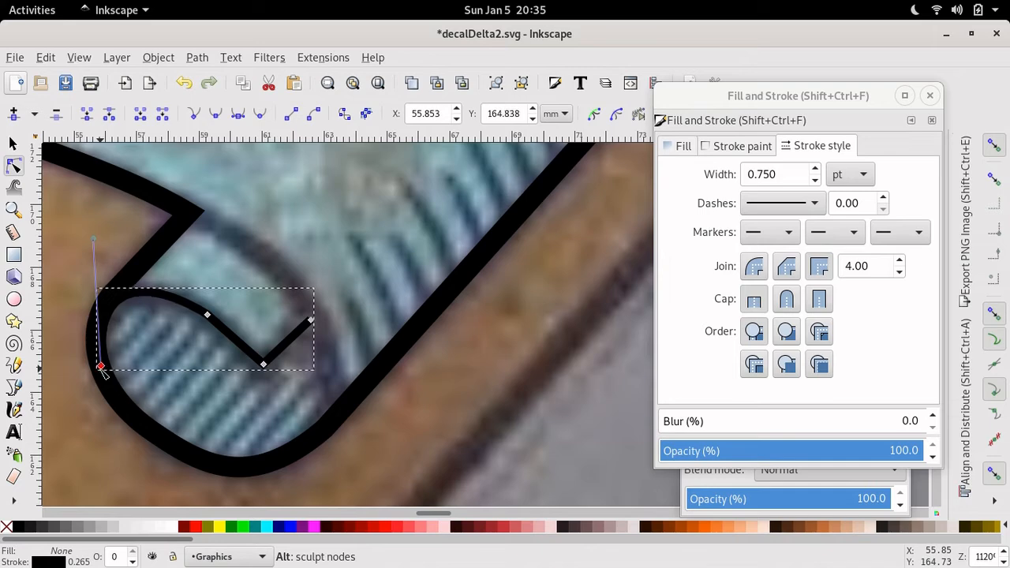
pyautogui.hotkey('alt', 'Up')
pyautogui.hotkey('alt', 'Up')
pyautogui.hotkey('alt', 'Up')
pyautogui.hotkey('alt', 'Left')
pyautogui.hotkey('alt', 'Left')
pyautogui.hotkey('alt', 'Left')
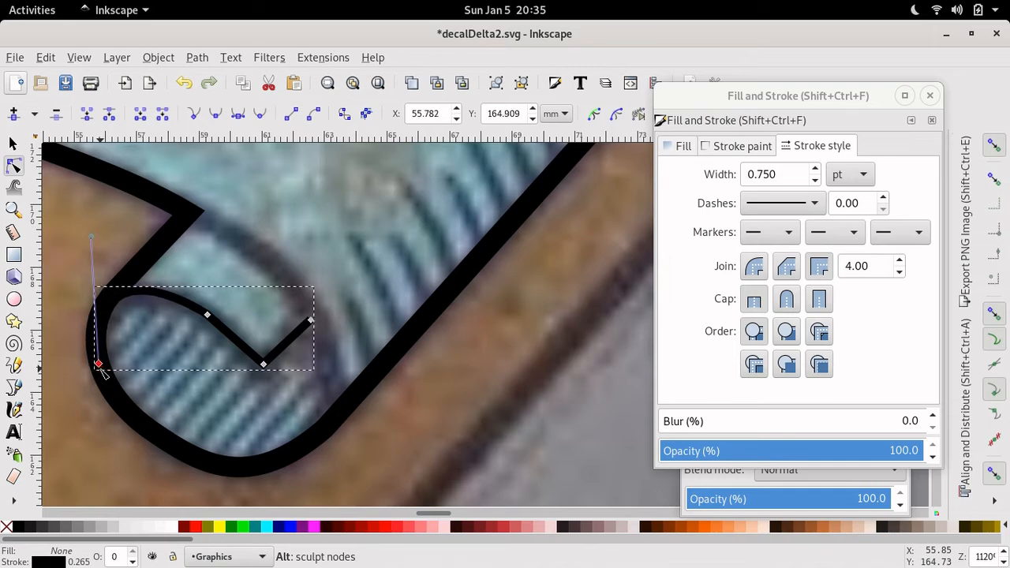
pyautogui.hotkey('alt', 'Up')
pyautogui.hotkey('alt', 'Up')
pyautogui.hotkey('alt', 'Up')
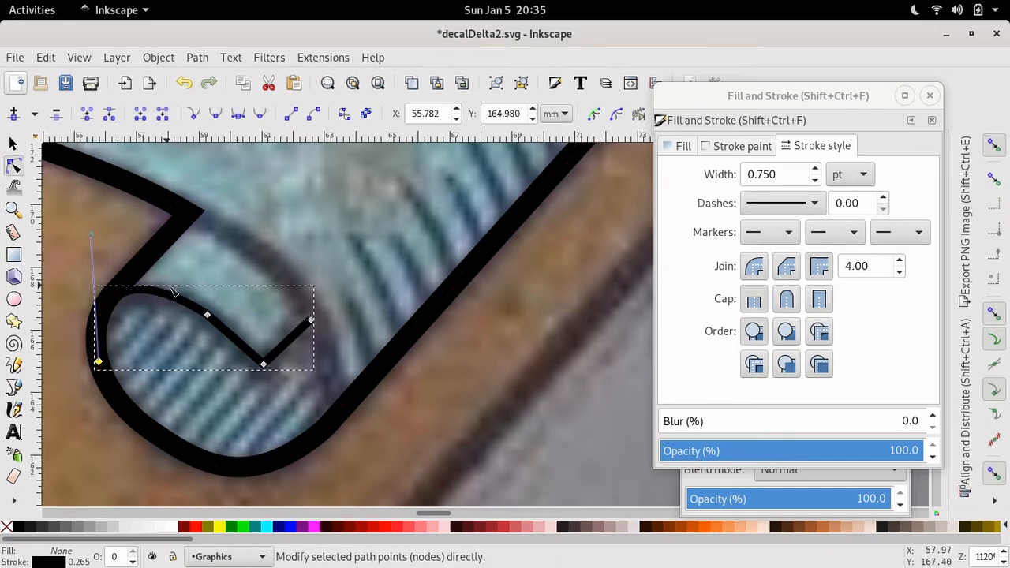
pyautogui.click(311, 320)
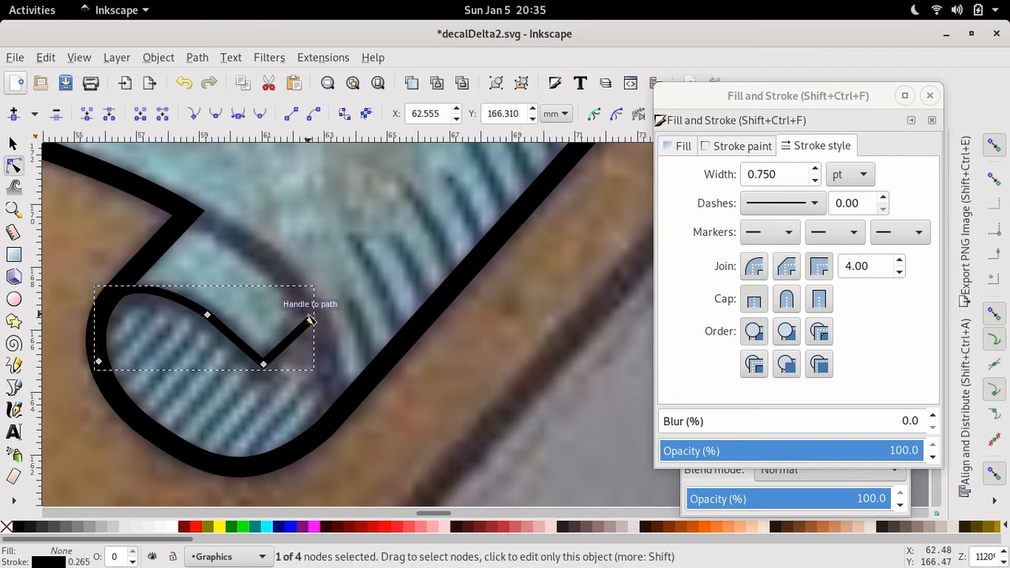
pyautogui.hotkey('alt', 'Up')
pyautogui.hotkey('alt', 'Up')
pyautogui.hotkey('alt', 'Up')
pyautogui.hotkey('alt', 'Up')
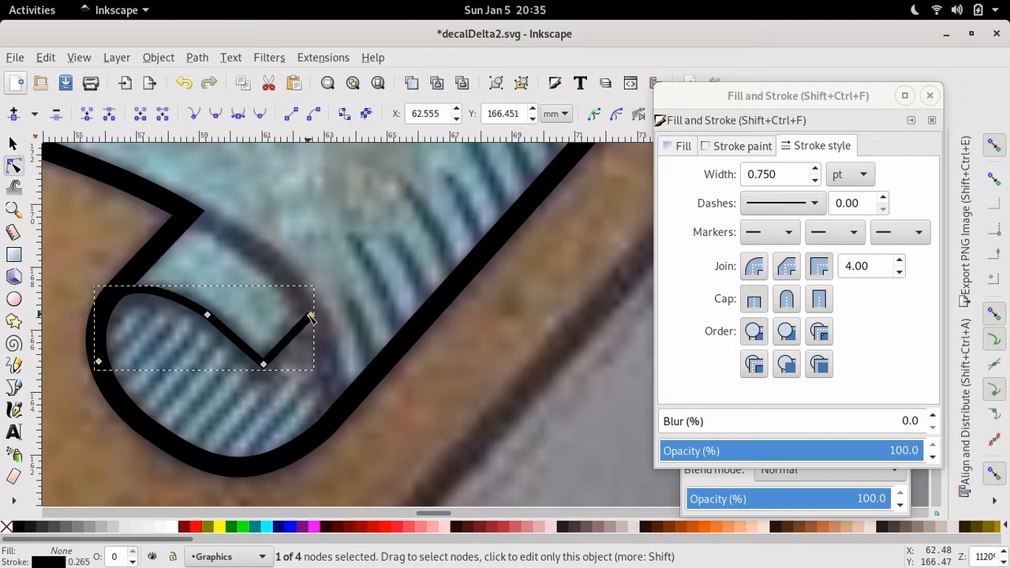
pyautogui.hotkey('alt', 'Left')
pyautogui.hotkey('alt', 'Left')
pyautogui.hotkey('alt', 'Left')
pyautogui.hotkey('alt', 'Left')
pyautogui.hotkey('alt', 'Left')
pyautogui.hotkey('alt', 'Left')
pyautogui.hotkey('alt', 'Left')
pyautogui.hotkey('alt', 'Left')
pyautogui.hotkey('alt', 'Left')
pyautogui.hotkey('alt', 'Left')
pyautogui.hotkey('alt', 'Left')
pyautogui.hotkey('alt', 'Left')
pyautogui.hotkey('alt', 'Left')
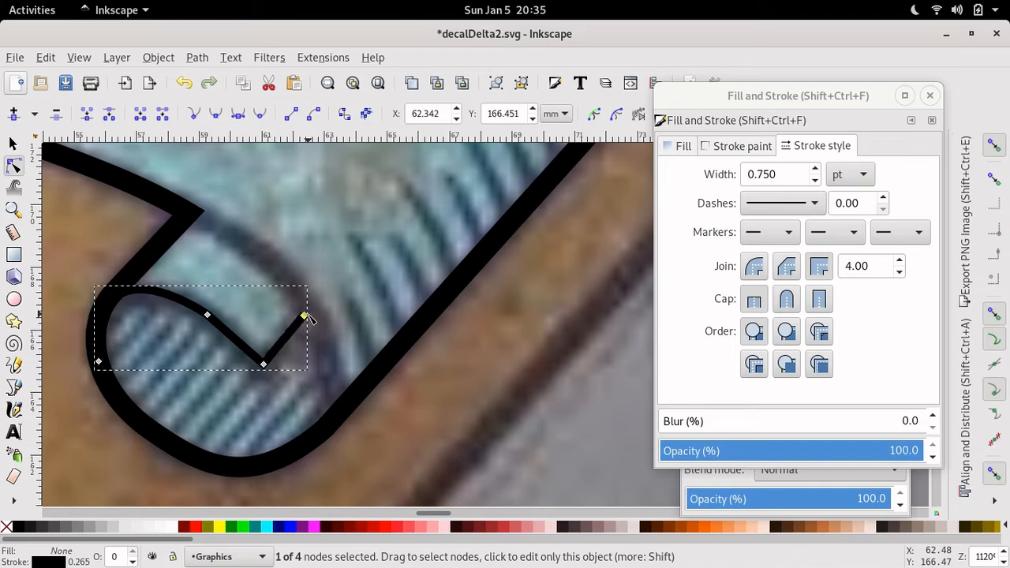
pyautogui.hotkey('alt', 'Up')
pyautogui.hotkey('alt', 'Up')
pyautogui.hotkey('alt', 'Up')
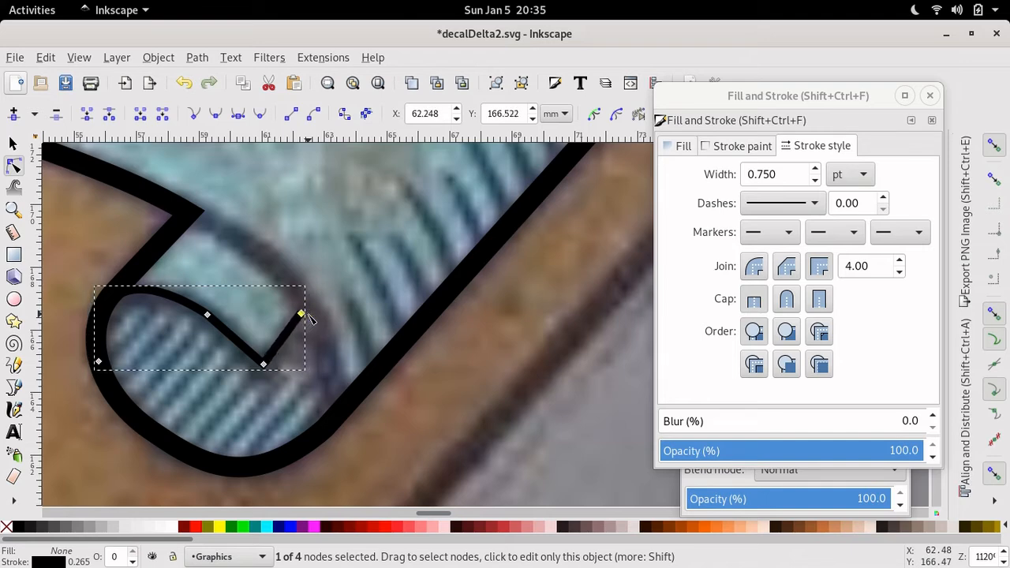
# - Set the zigzag fold line's stroke width to 1.861 pt
pyautogui.click(782, 174)
pyautogui.hotkey('ctrl', 'a')
pyautogui.write('1')
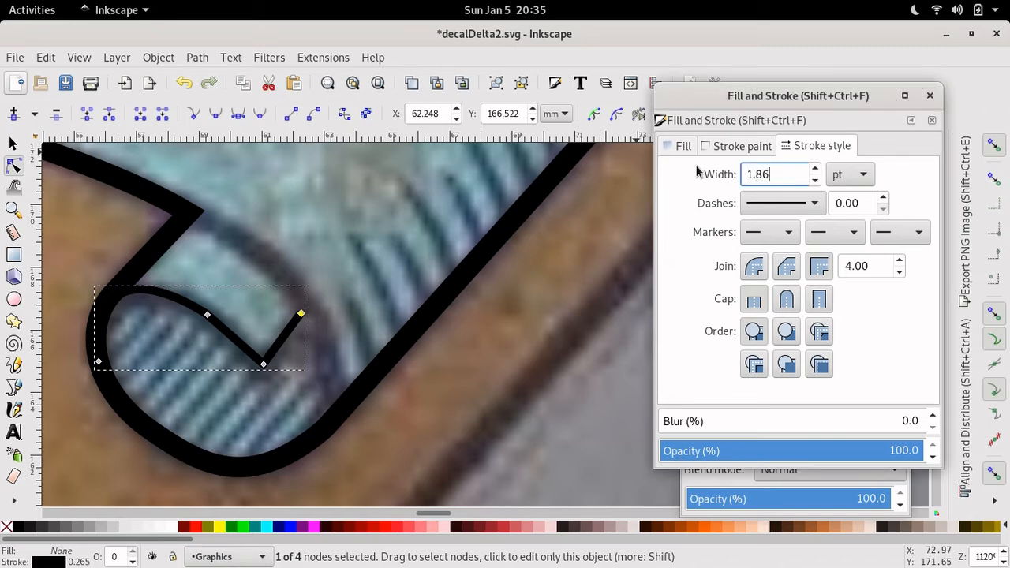
pyautogui.press('Return')
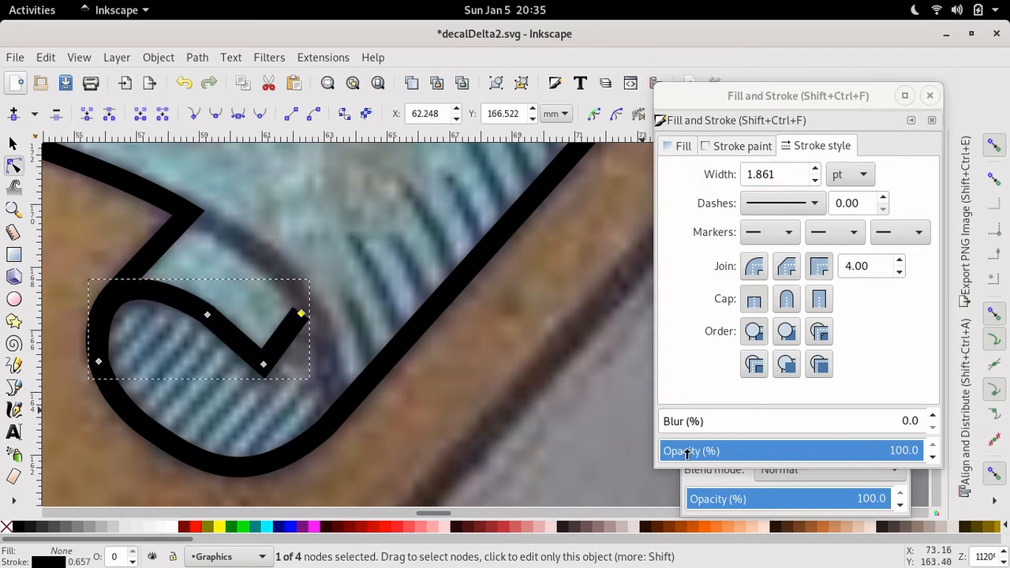
# - Nudge the fold line's right end node up and to the right
pyautogui.click(99, 363)
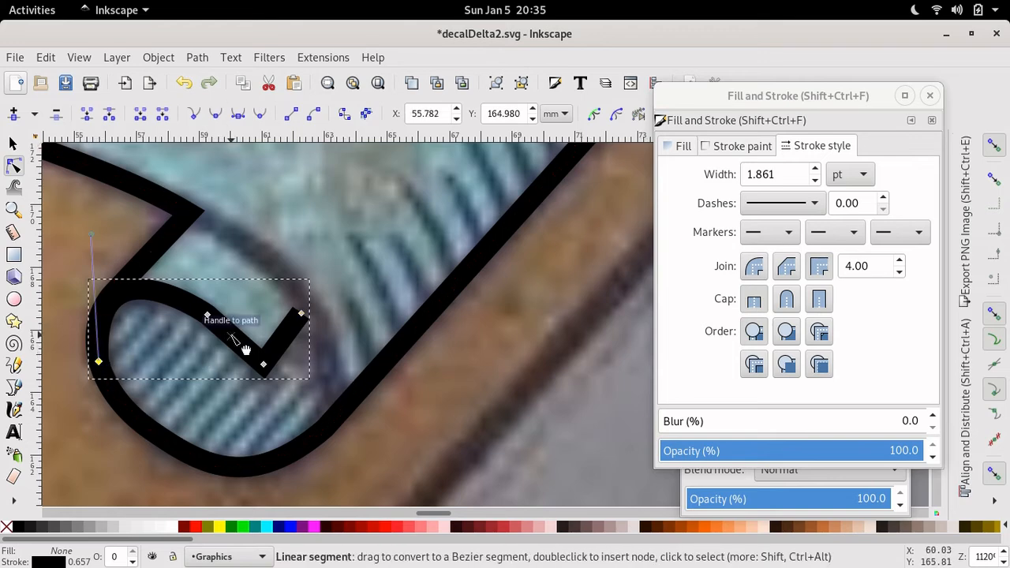
pyautogui.click(302, 315)
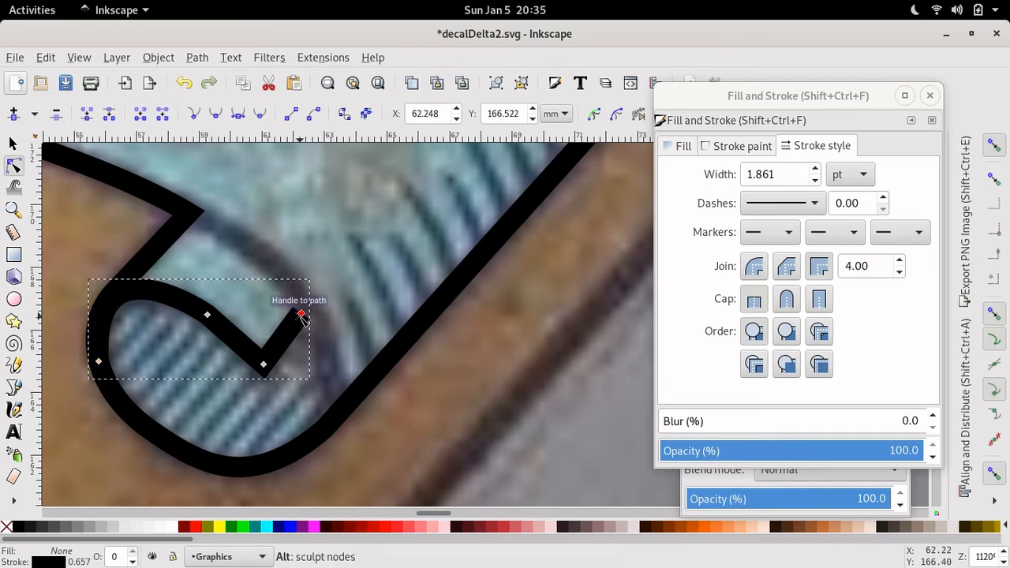
pyautogui.hotkey('alt', 'Up')
pyautogui.hotkey('alt', 'Up')
pyautogui.hotkey('alt', 'Up')
pyautogui.hotkey('alt', 'Up')
pyautogui.hotkey('alt', 'Up')
pyautogui.hotkey('alt', 'Up')
pyautogui.hotkey('alt', 'Right')
pyautogui.hotkey('alt', 'Right')
pyautogui.hotkey('alt', 'Right')
pyautogui.hotkey('alt', 'Right')
pyautogui.hotkey('alt', 'Right')
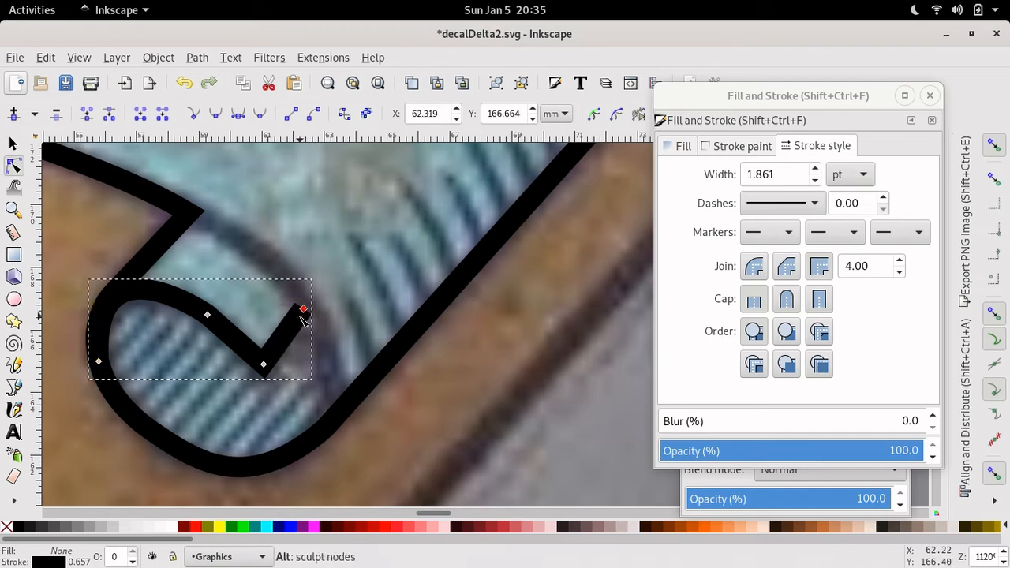
pyautogui.hotkey('alt', 'Up')
pyautogui.hotkey('alt', 'Up')
pyautogui.hotkey('alt', 'Up')
pyautogui.hotkey('alt', 'Up')
pyautogui.hotkey('alt', 'Up')
pyautogui.hotkey('alt', 'Up')
pyautogui.hotkey('alt', 'Up')
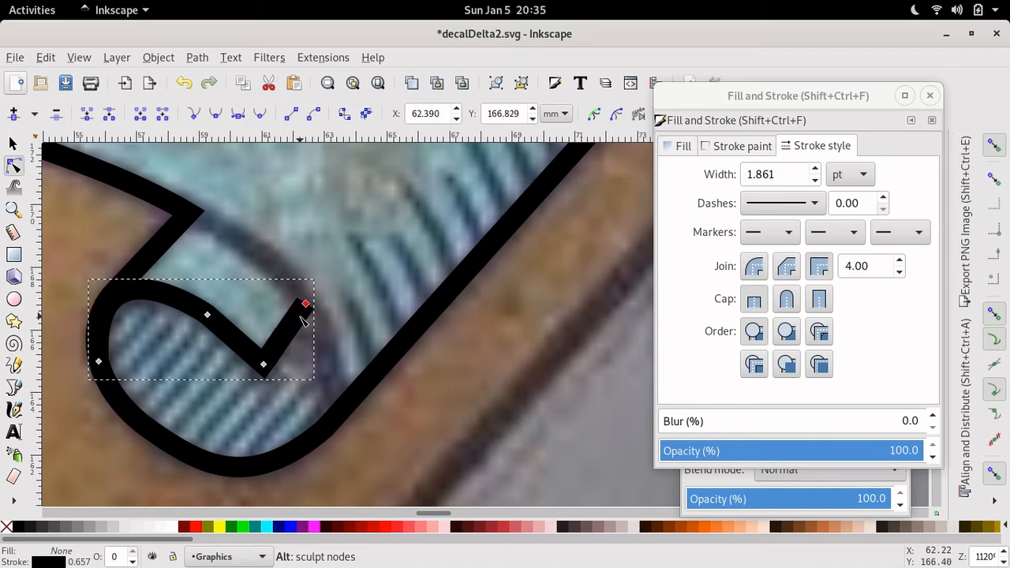
pyautogui.hotkey('alt', 'Right')
pyautogui.hotkey('alt', 'Right')
pyautogui.hotkey('alt', 'Right')
pyautogui.hotkey('alt', 'Right')
pyautogui.hotkey('alt', 'Right')
pyautogui.hotkey('alt', 'Right')
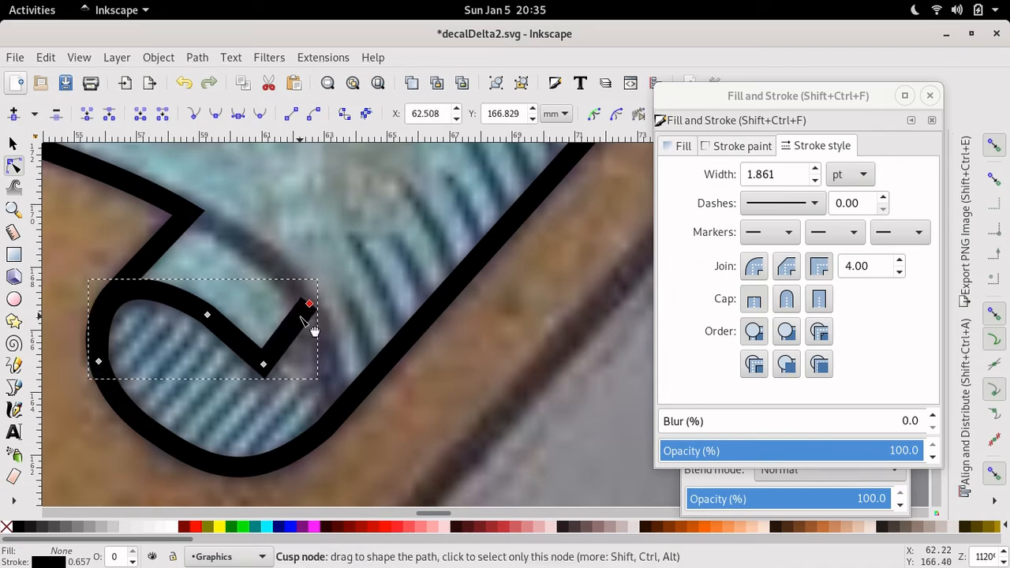
# - Reshape the bottom curve of the curl's outer black outline to follow the photo
pyautogui.click(261, 467)
pyautogui.click(152, 433)
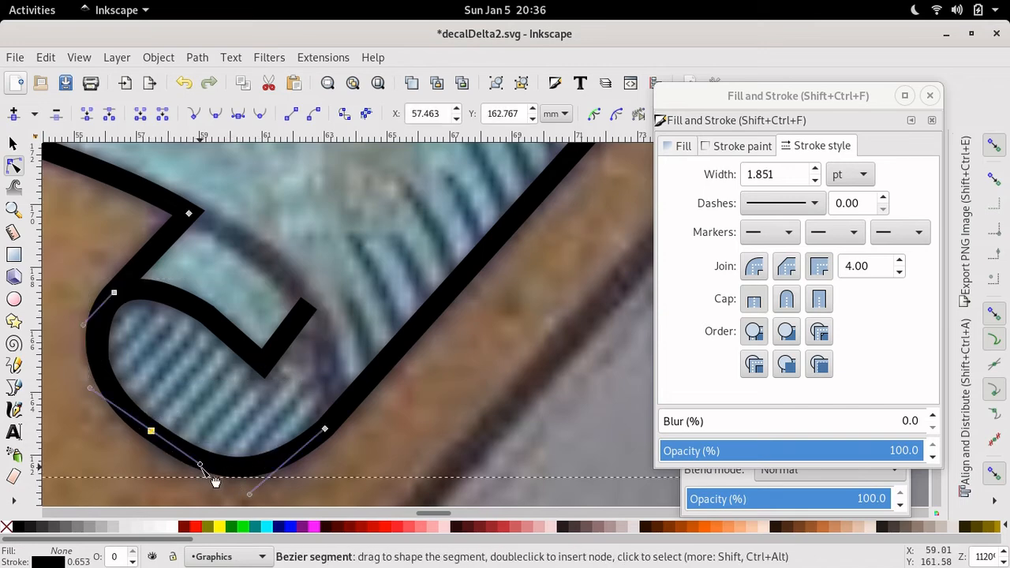
pyautogui.moveTo(215, 482); pyautogui.dragTo(209, 479)
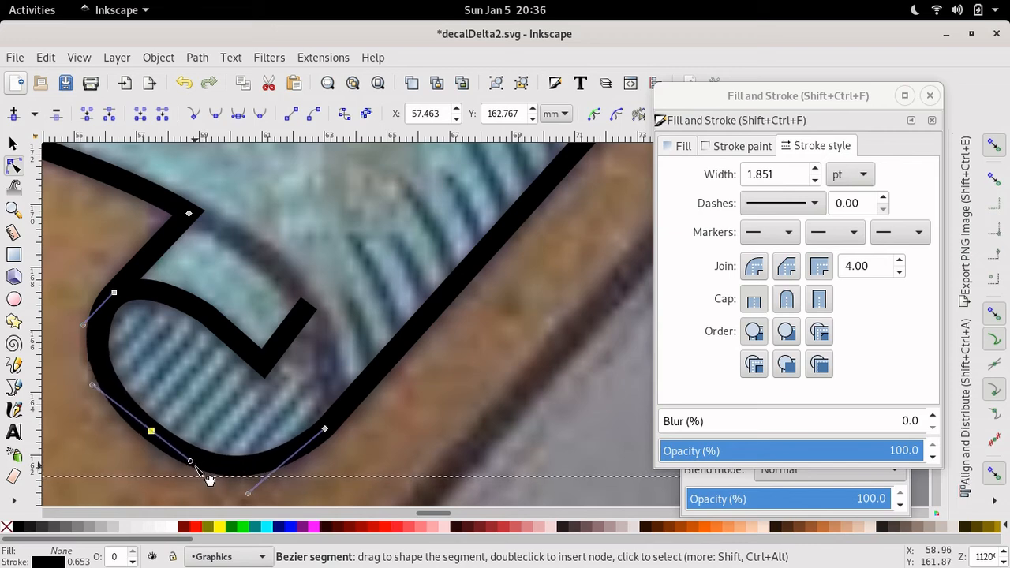
pyautogui.click(345, 444)
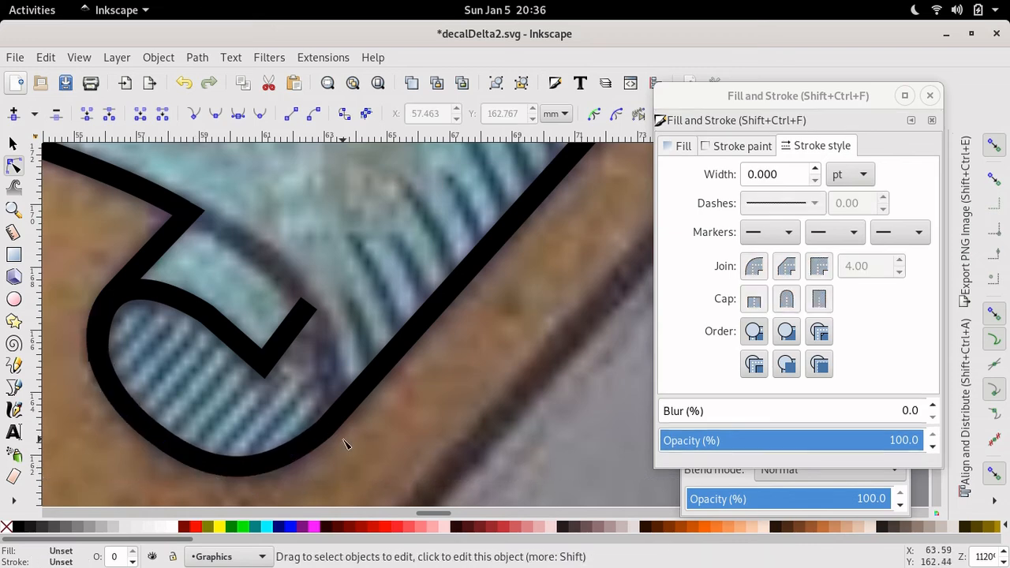
# - Zoom out to the whole decal, select the banner outline, and set its fill to none
pyautogui.press('-')
pyautogui.press('-')
pyautogui.press('-')
pyautogui.press('-')
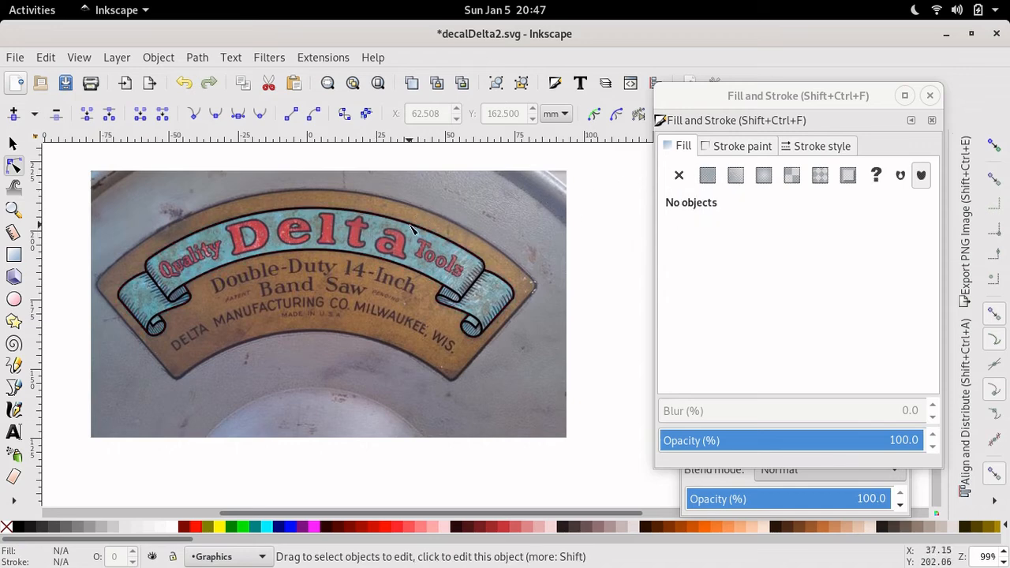
pyautogui.click(410, 227)
pyautogui.click(707, 178)
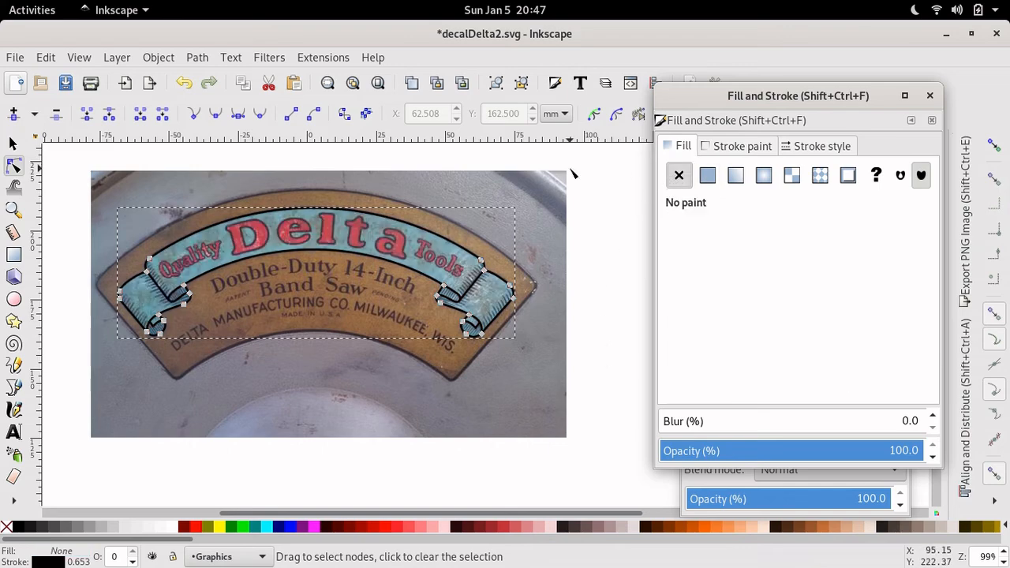
# - Draw two short straight hatch lines inside the right-hand scroll fold
pyautogui.press('+')
pyautogui.press('+')
pyautogui.press('+')
pyautogui.press('+')
pyautogui.press('+')
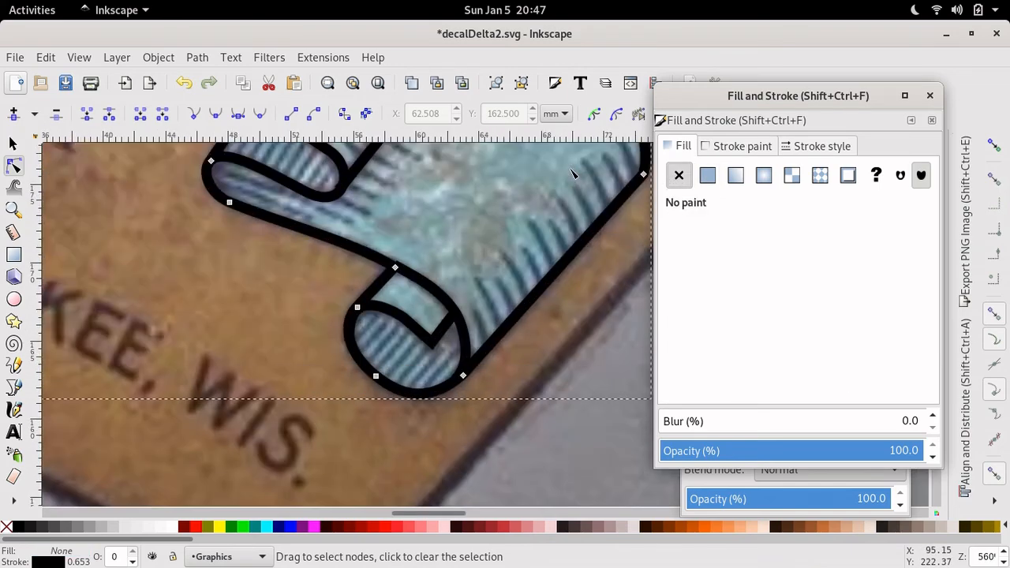
pyautogui.click(13, 388)
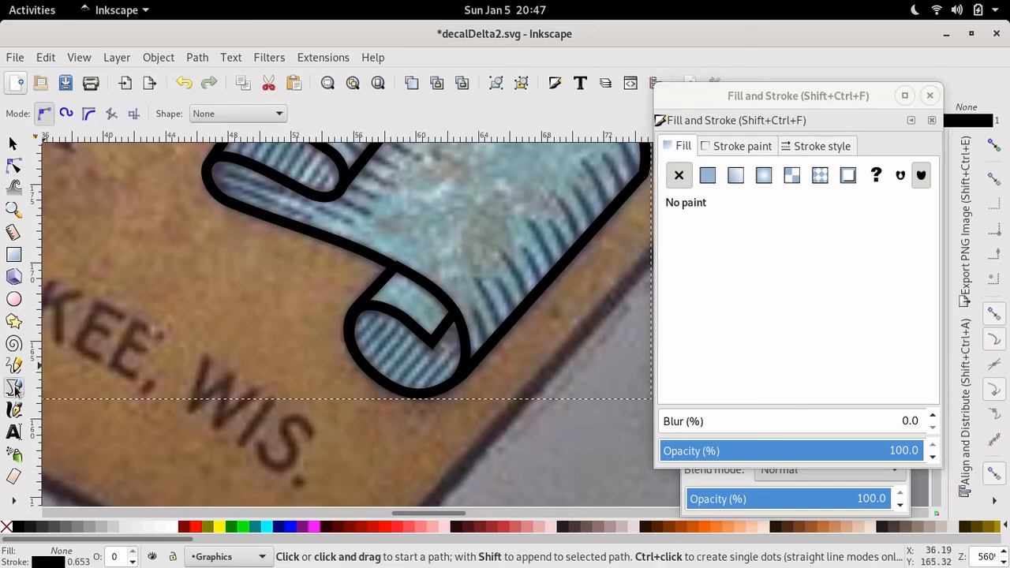
pyautogui.click(476, 279)
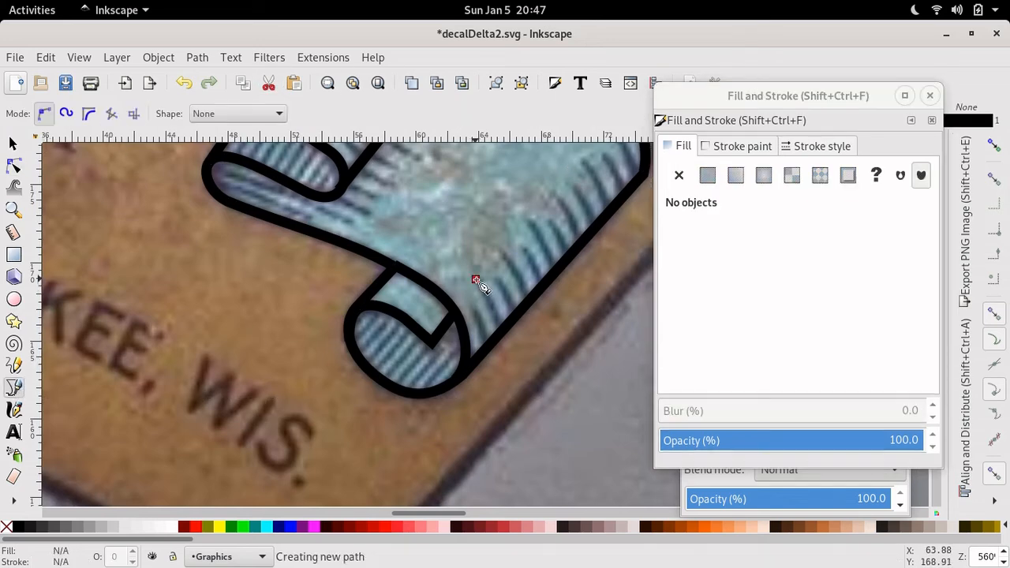
pyautogui.click(500, 325)
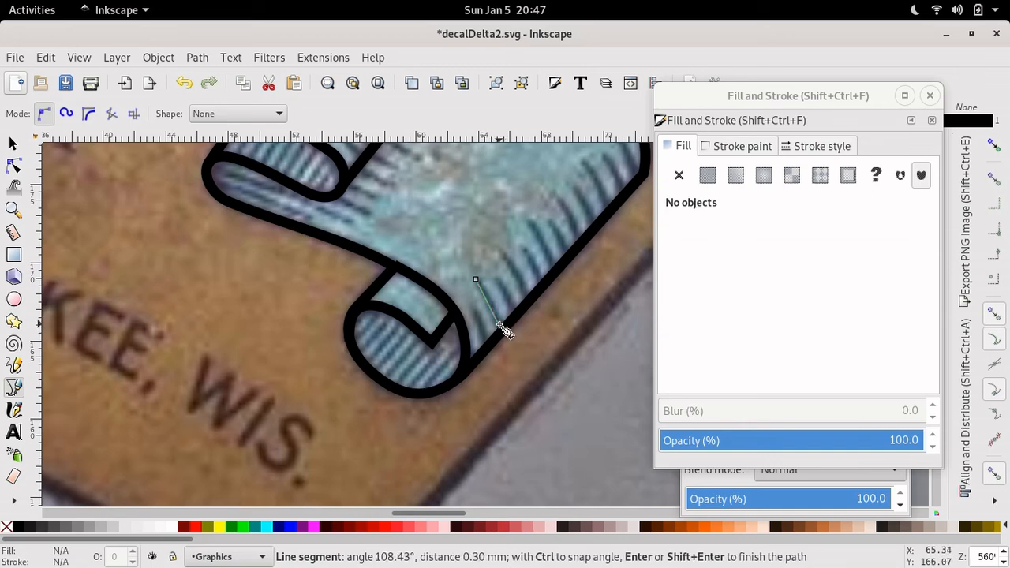
pyautogui.press('Return')
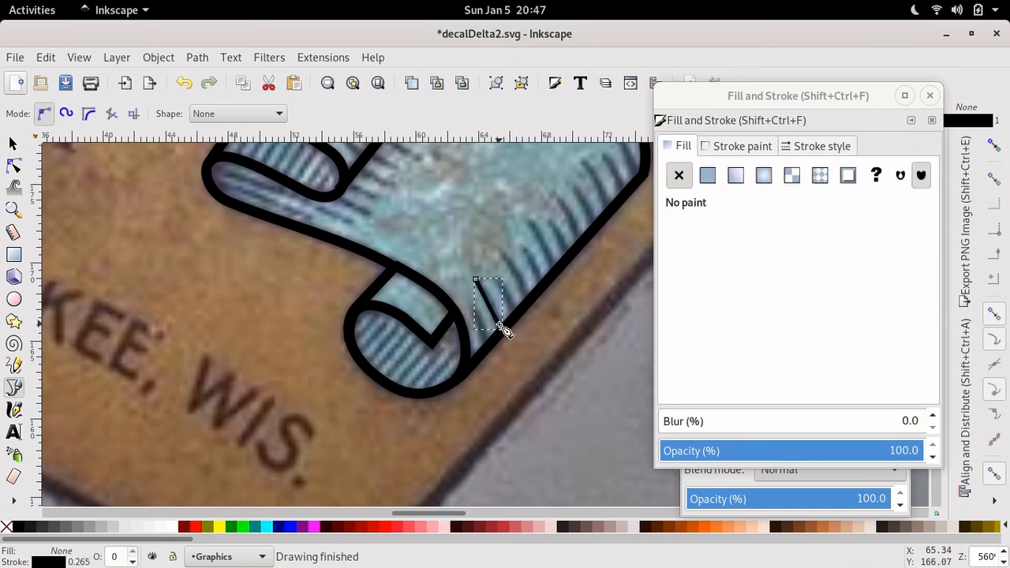
pyautogui.click(498, 281)
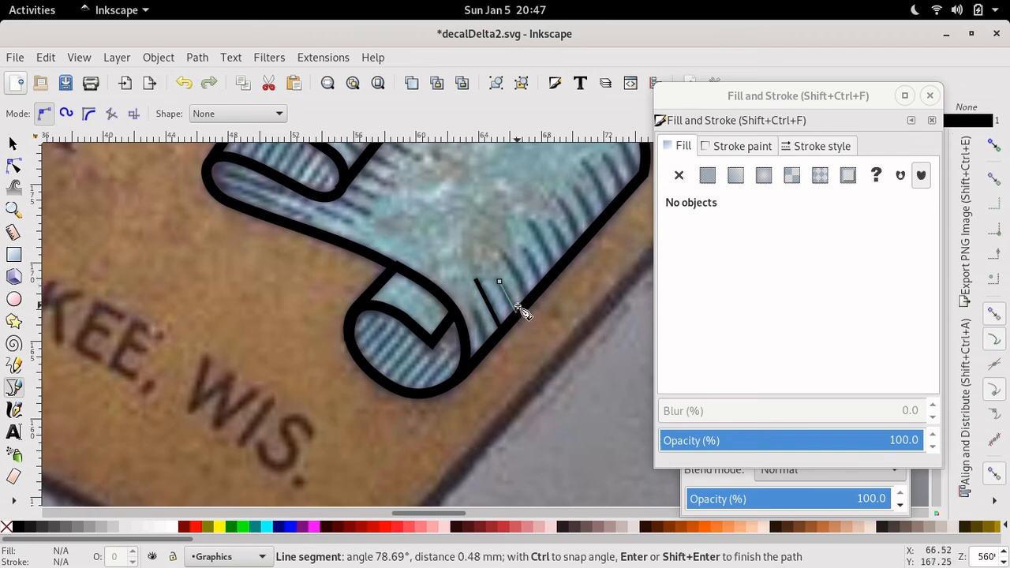
pyautogui.doubleClick(521, 310)
# - Discard a stray line and add a third hatch line across the right fold
pyautogui.click(504, 255)
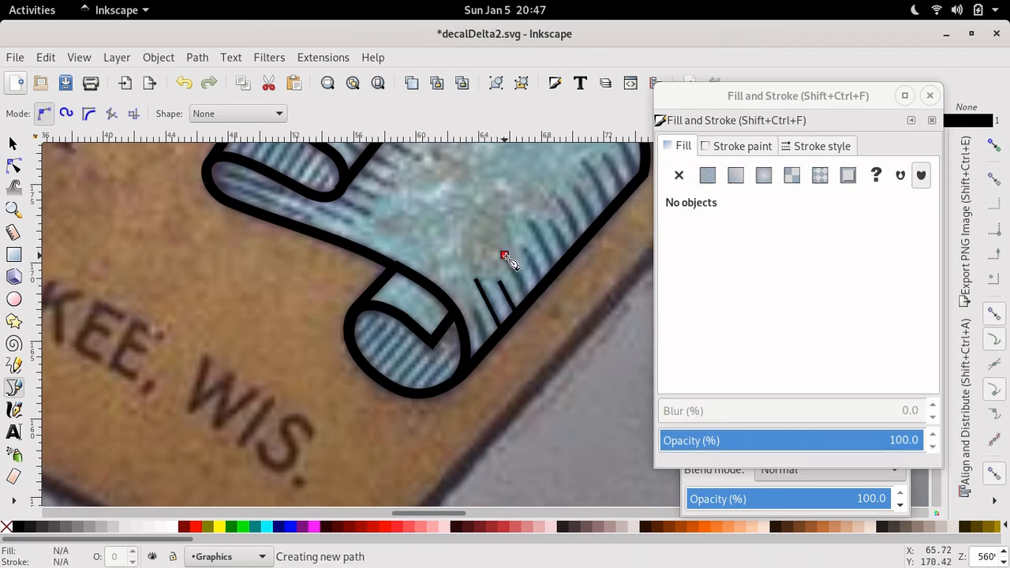
pyautogui.press('Return')
pyautogui.click(13, 166)
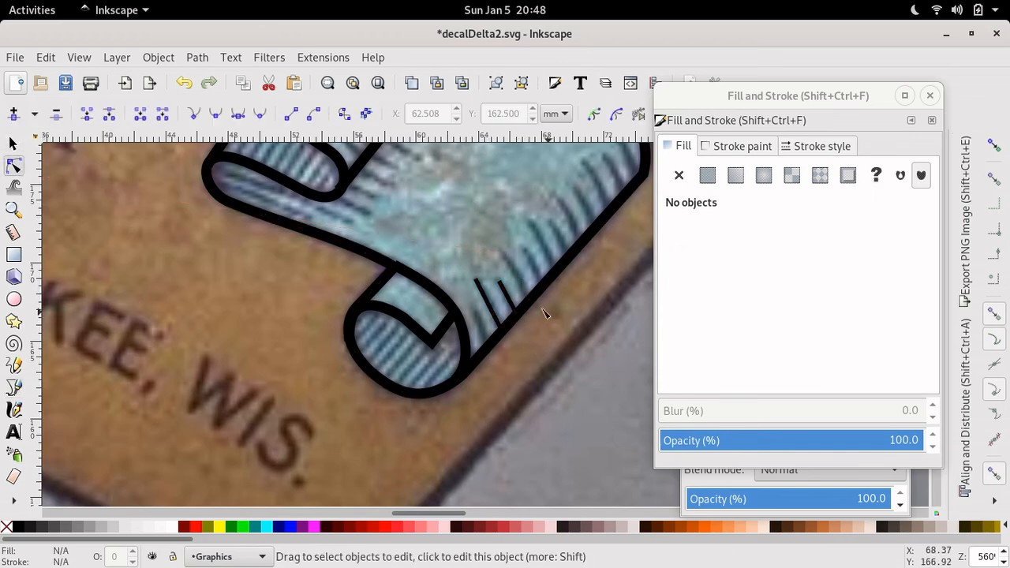
pyautogui.click(14, 384)
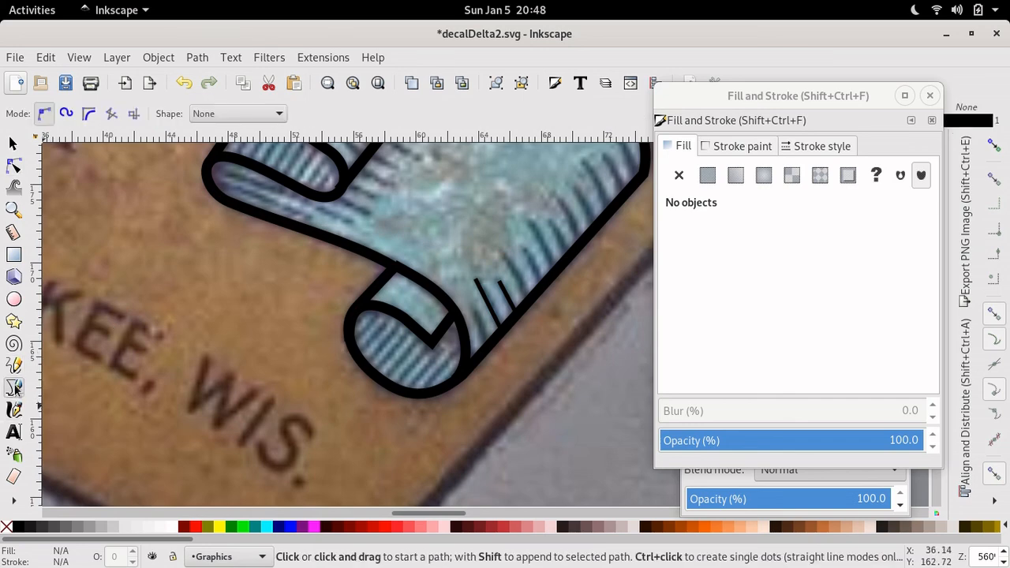
pyautogui.click(529, 299)
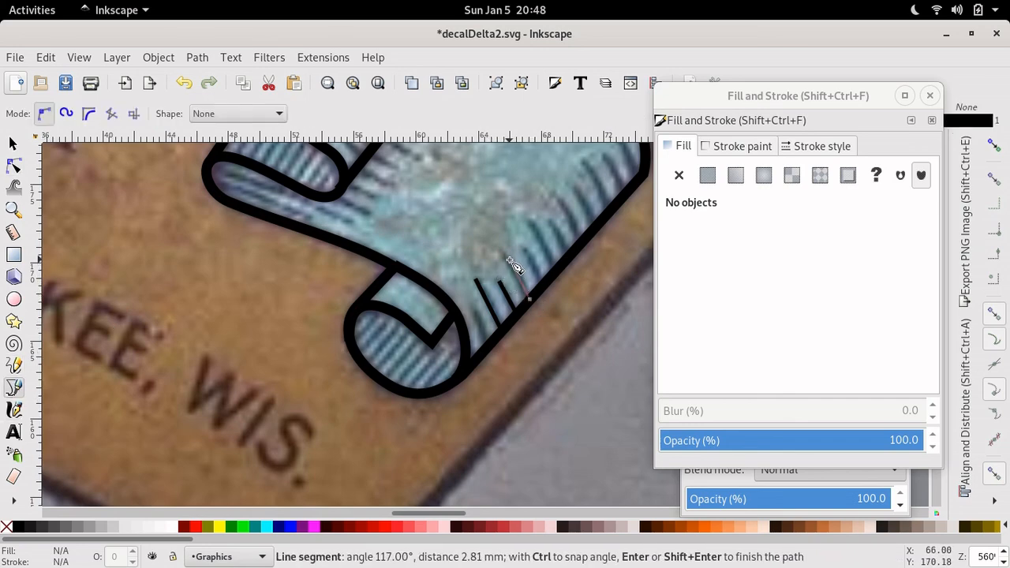
pyautogui.click(504, 257)
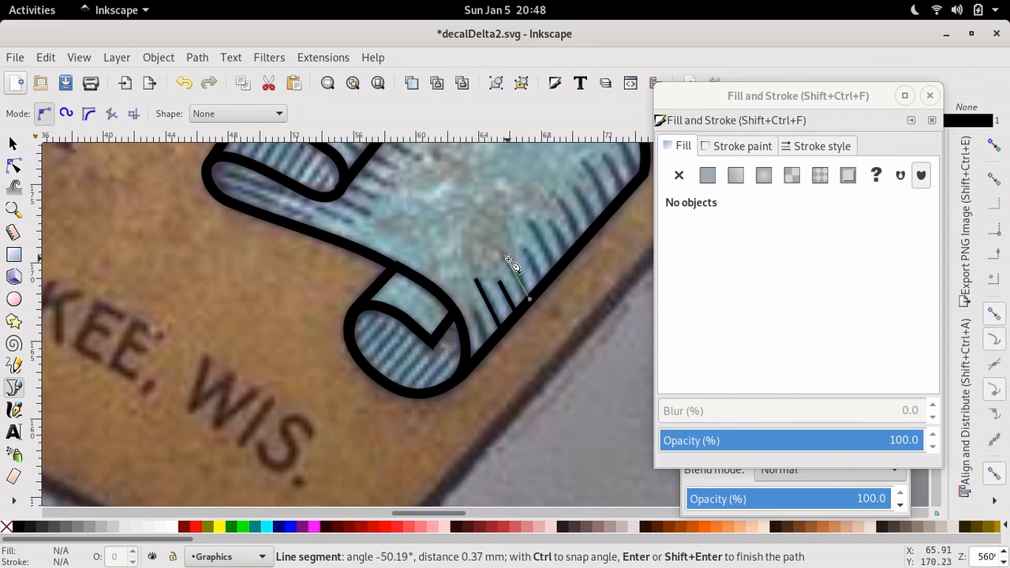
pyautogui.press('Return')
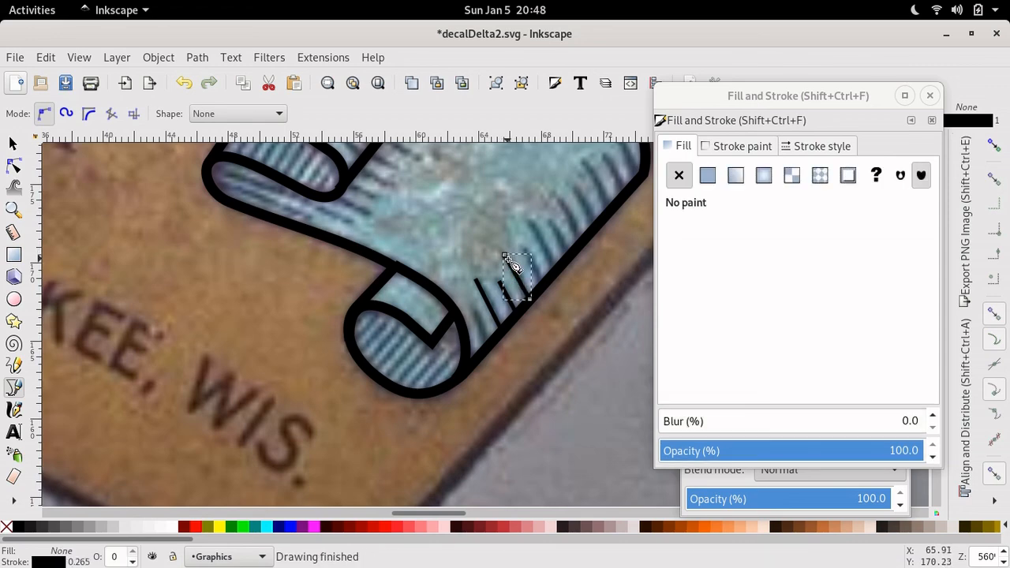
pyautogui.click(13, 166)
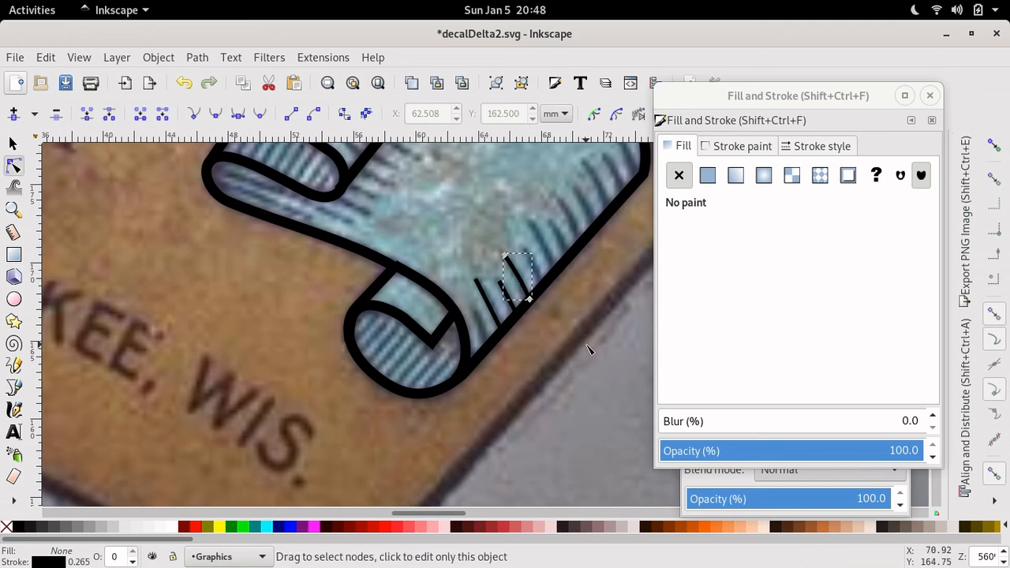
pyautogui.scroll(-5, 590, 350)
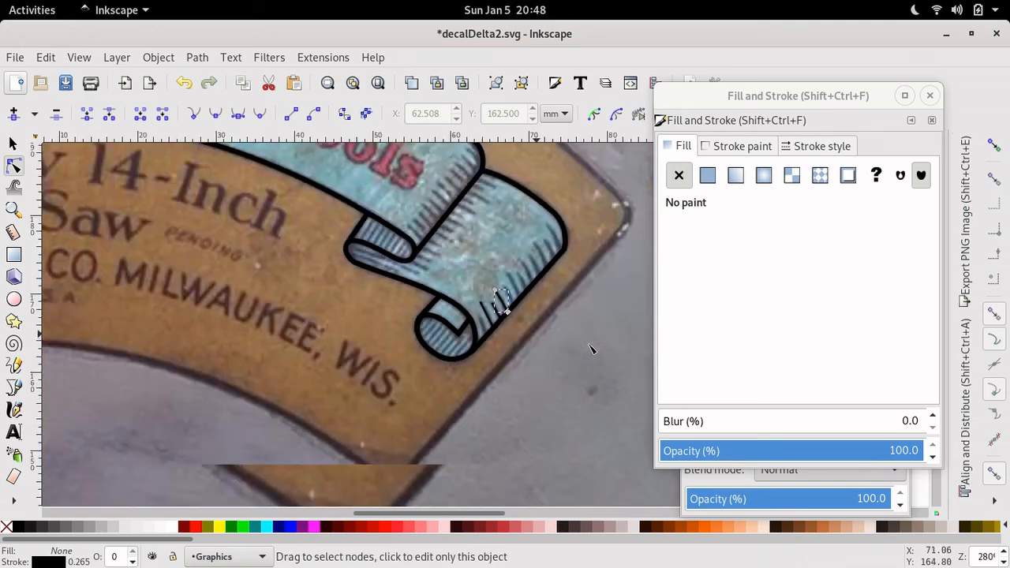
# - Give the banner outline a flat light blue-grey fill of 7ea7b6ff
pyautogui.click(708, 175)
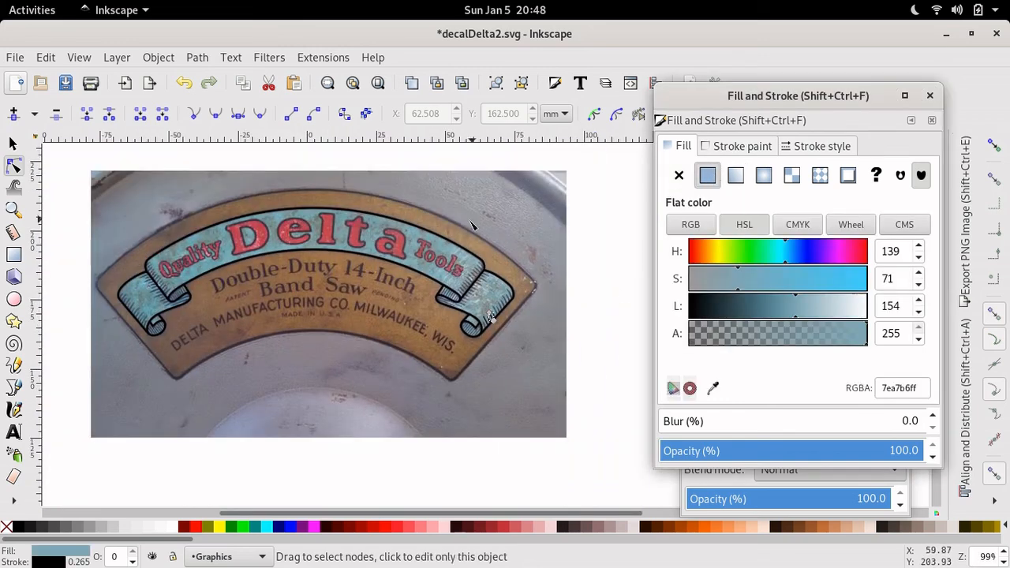
pyautogui.click(445, 240)
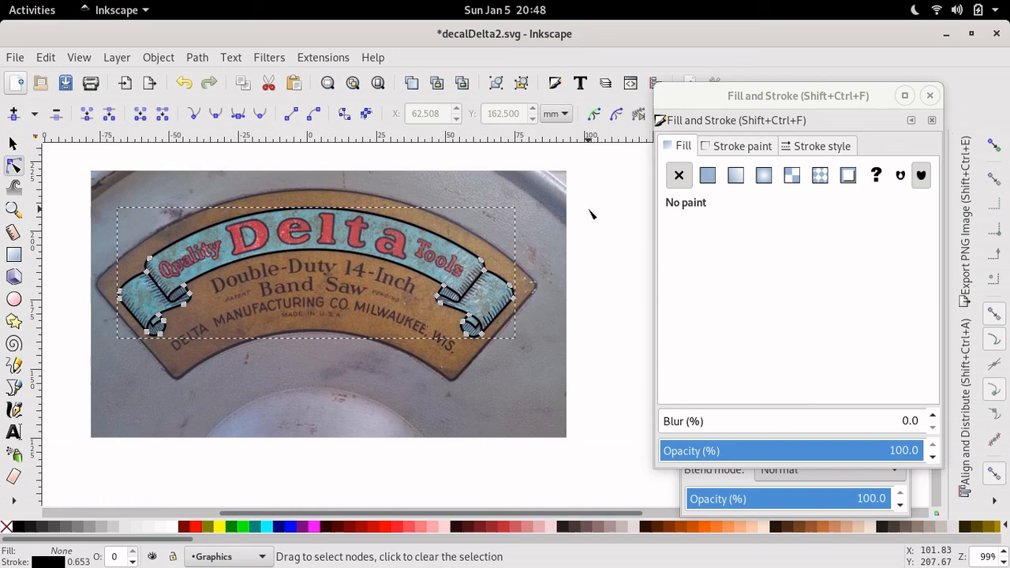
pyautogui.click(707, 175)
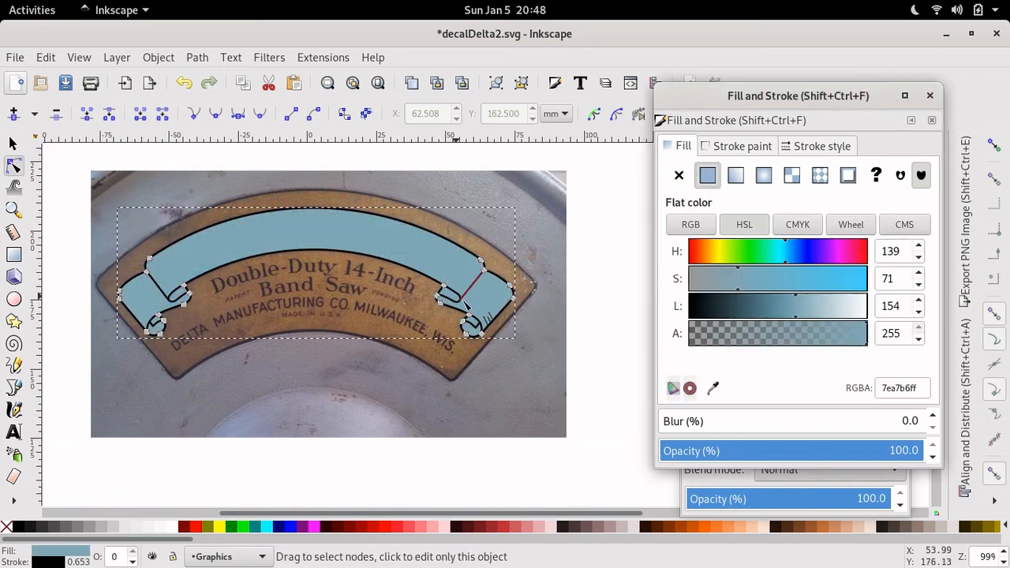